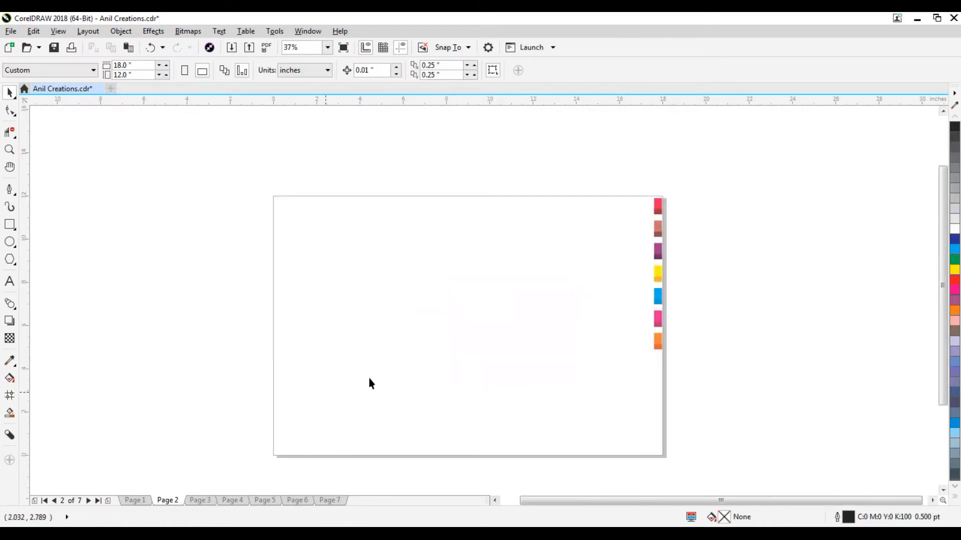
# - Draw a closed three-node triangle about 1.62 in wide and 2.28 in high with the Pen tool in the middle of the page
pyautogui.press('z')
pyautogui.moveTo(268, 259); pyautogui.dragTo(686, 408)
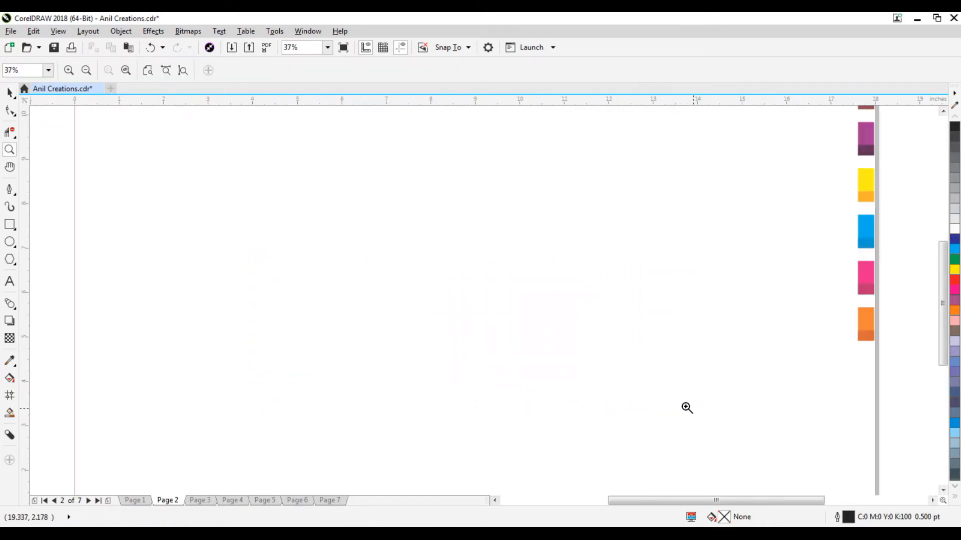
pyautogui.click(9, 189)
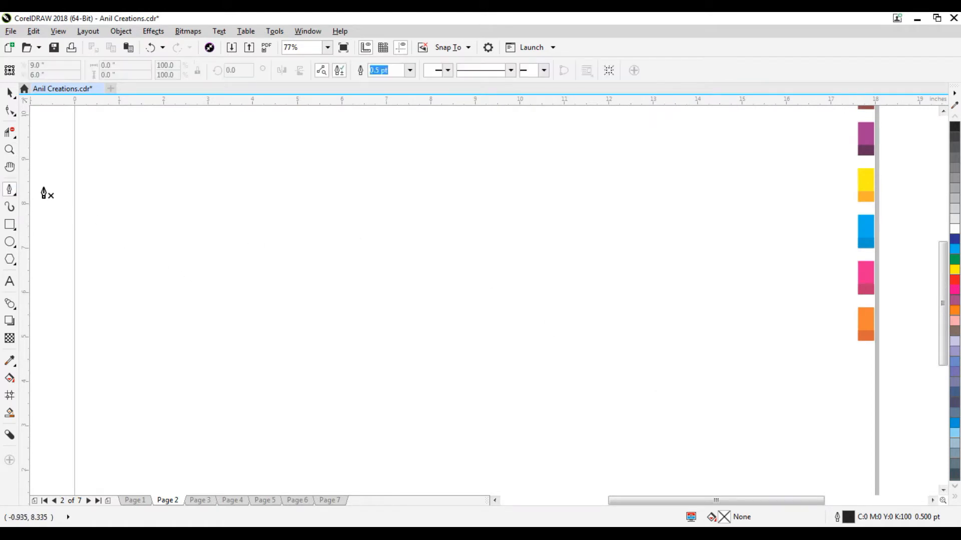
pyautogui.click(389, 269)
pyautogui.click(462, 269)
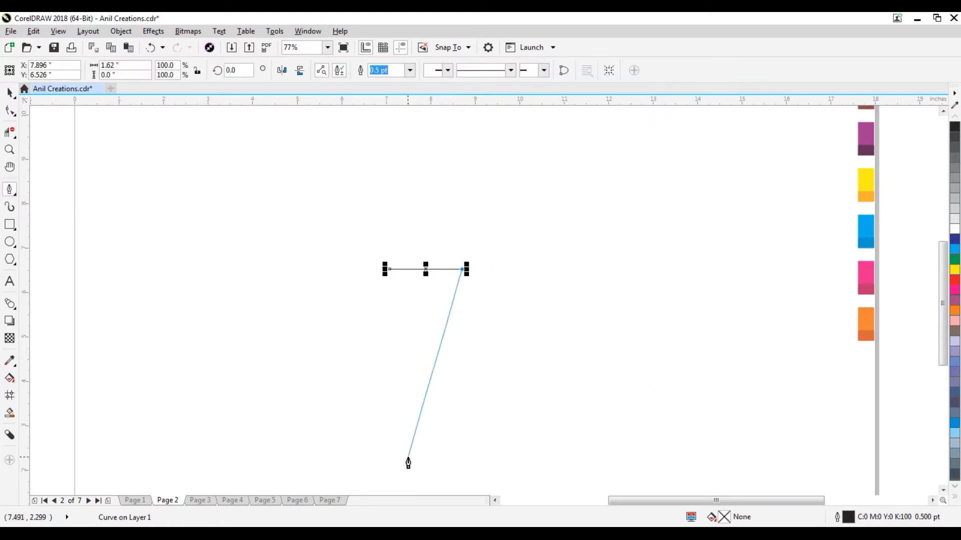
pyautogui.press('Escape')
pyautogui.click(430, 379)
pyautogui.hotkey('ctrl', 'z')
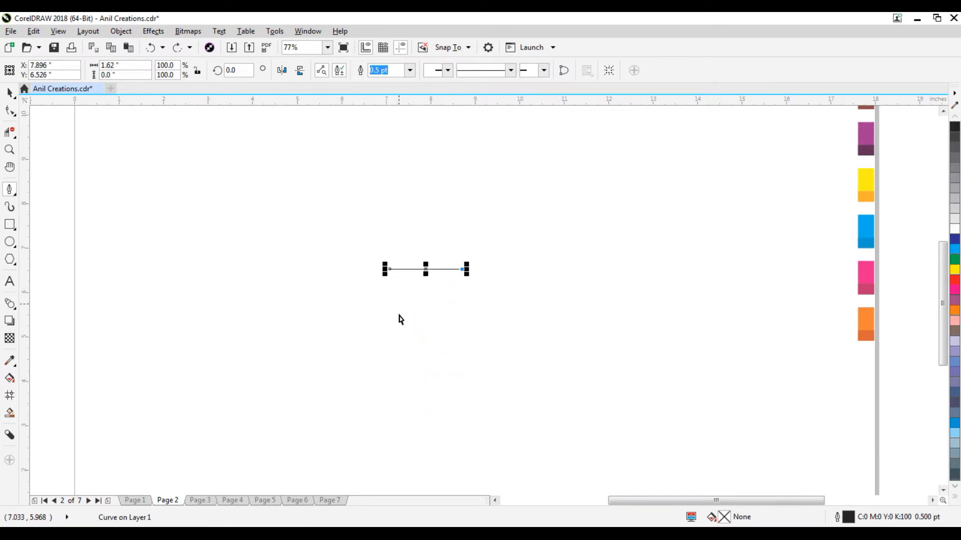
pyautogui.click(391, 374)
pyautogui.click(389, 270)
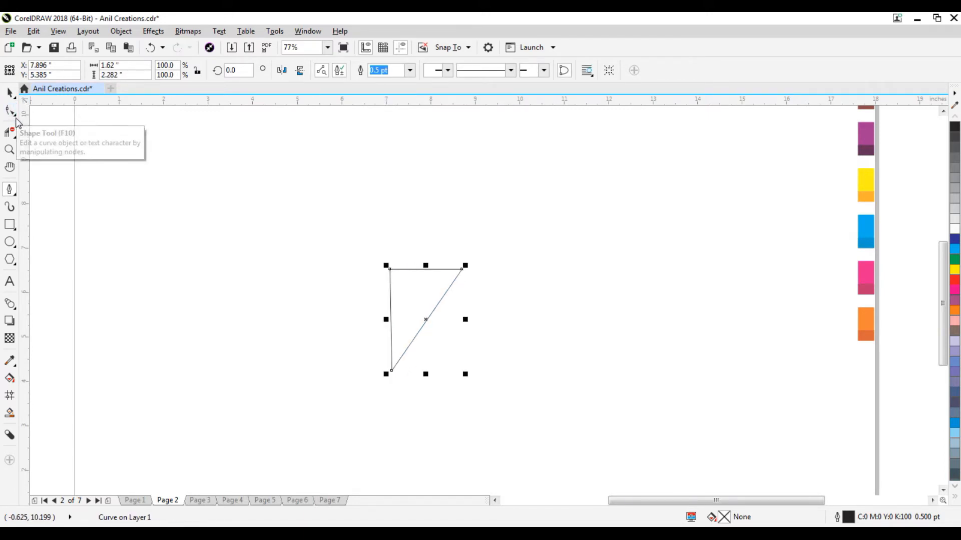
# - Convert all of the triangle's segments to curves and bend its three sides into a rough teardrop leaf outline
pyautogui.click(15, 114)
pyautogui.click(46, 110)
pyautogui.moveTo(532, 221); pyautogui.dragTo(328, 408)
pyautogui.click(174, 70)
pyautogui.moveTo(513, 238); pyautogui.dragTo(362, 287)
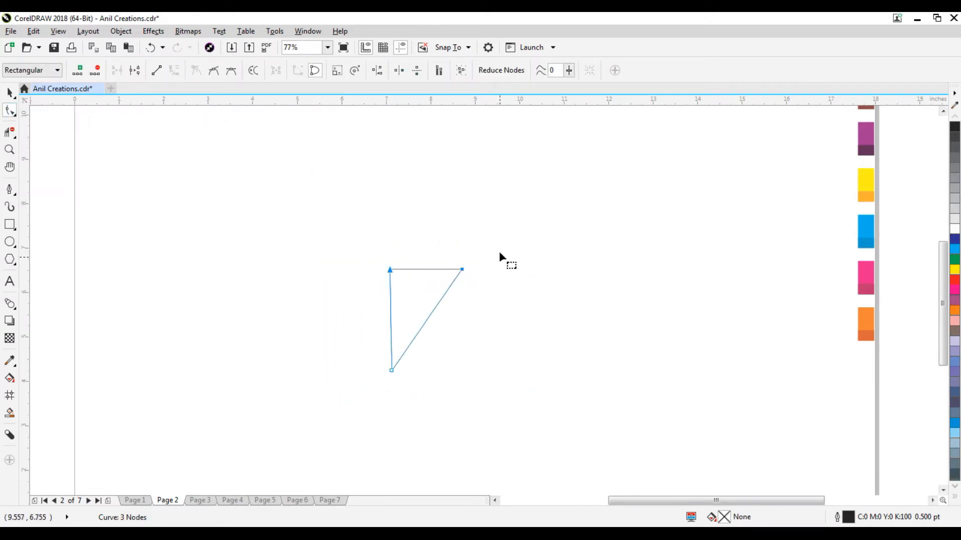
pyautogui.moveTo(426, 269); pyautogui.dragTo(428, 260)
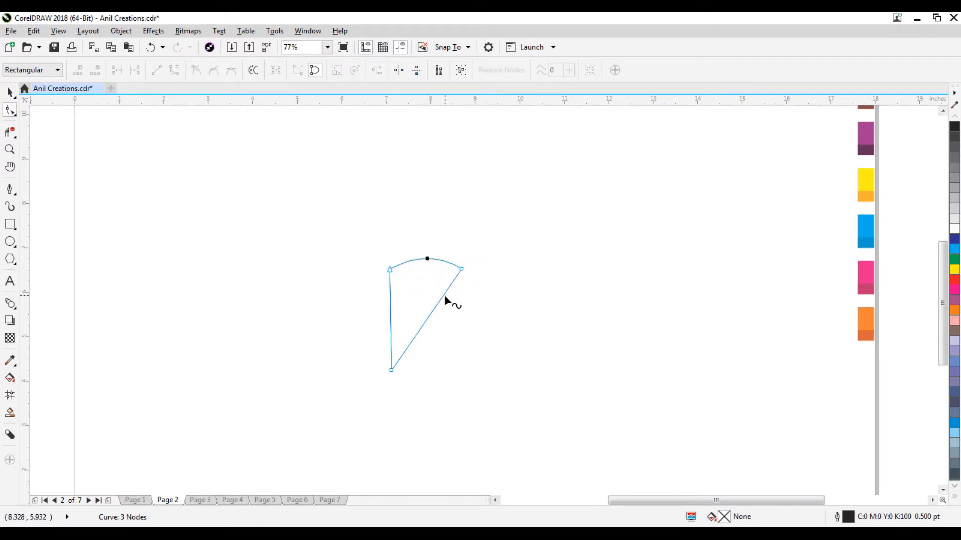
pyautogui.moveTo(437, 304); pyautogui.dragTo(464, 314)
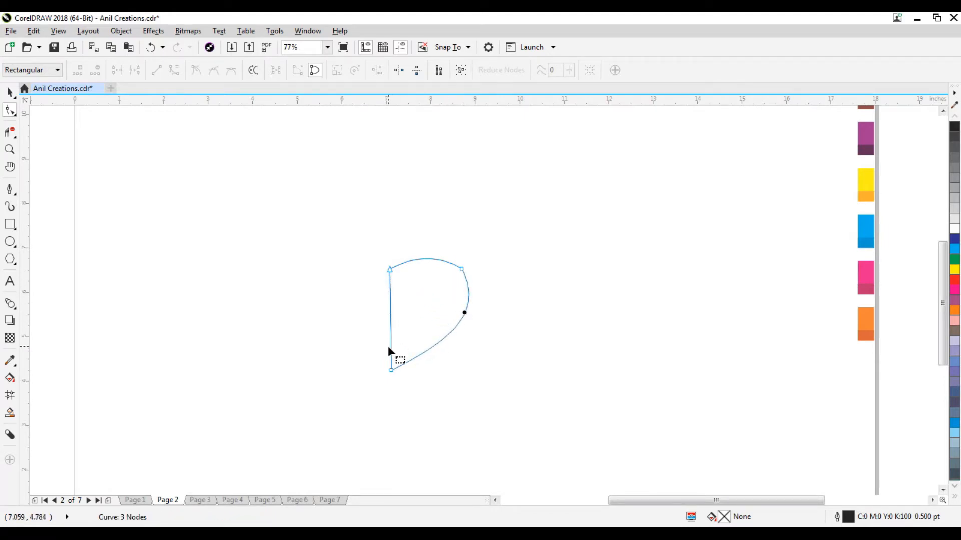
pyautogui.moveTo(391, 344); pyautogui.dragTo(401, 331)
# - Shape the leaf's left side into an S-curve by adjusting the handles of the bottom tip and upper-left nodes
pyautogui.moveTo(373, 252); pyautogui.dragTo(353, 310)
pyautogui.scroll(2, 413, 324)
pyautogui.moveTo(334, 376); pyautogui.dragTo(394, 406)
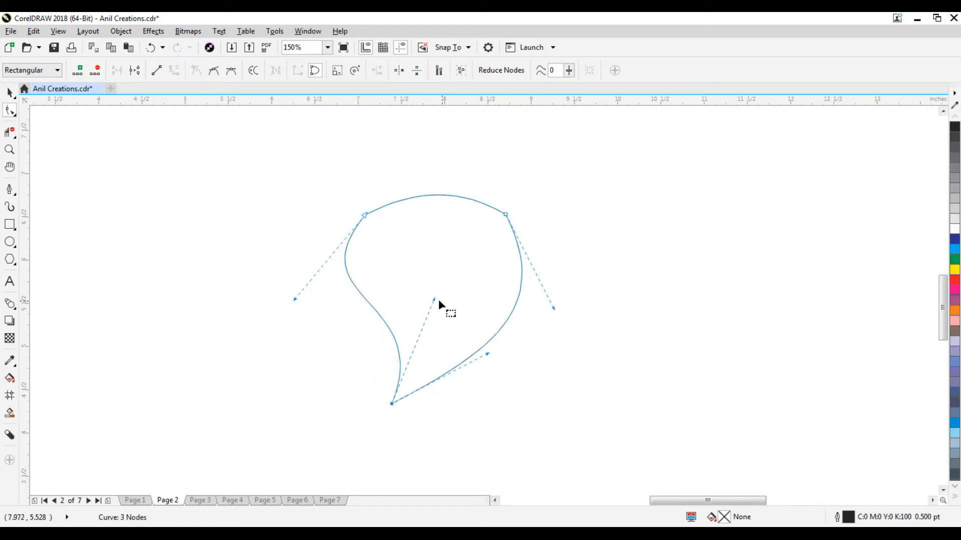
pyautogui.moveTo(434, 300); pyautogui.dragTo(426, 339)
pyautogui.click(294, 300)
pyautogui.moveTo(294, 298); pyautogui.dragTo(336, 323)
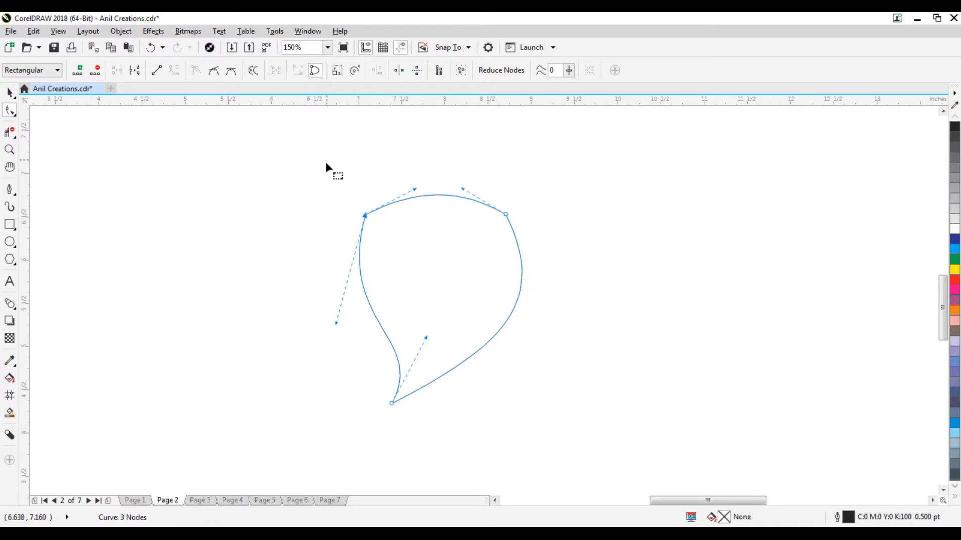
# - Round the leaf's top edge with the handles of both upper nodes and make its left side bulge slightly outward
pyautogui.moveTo(415, 191); pyautogui.dragTo(420, 165)
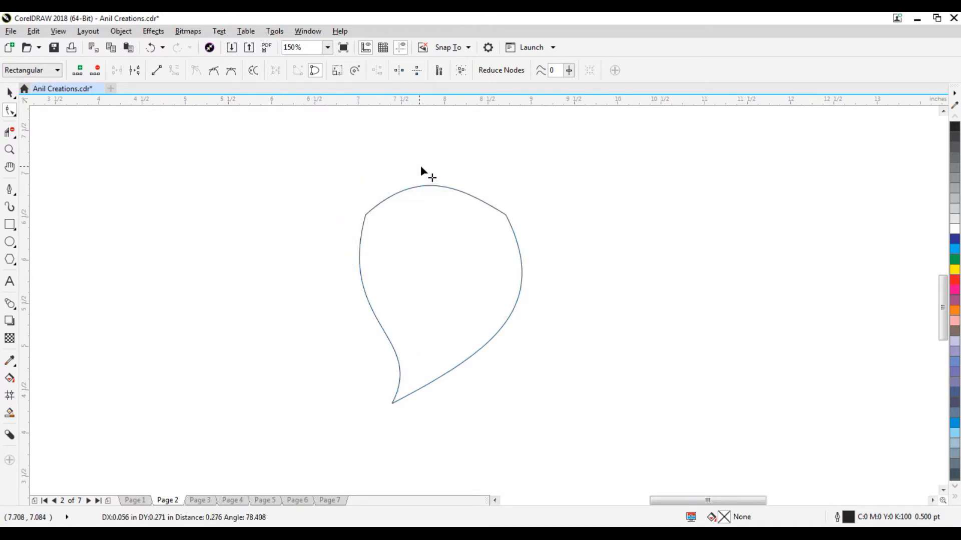
pyautogui.moveTo(463, 189); pyautogui.dragTo(488, 193)
pyautogui.moveTo(420, 167); pyautogui.dragTo(404, 168)
pyautogui.moveTo(336, 323); pyautogui.dragTo(318, 308)
pyautogui.moveTo(424, 337); pyautogui.dragTo(422, 335)
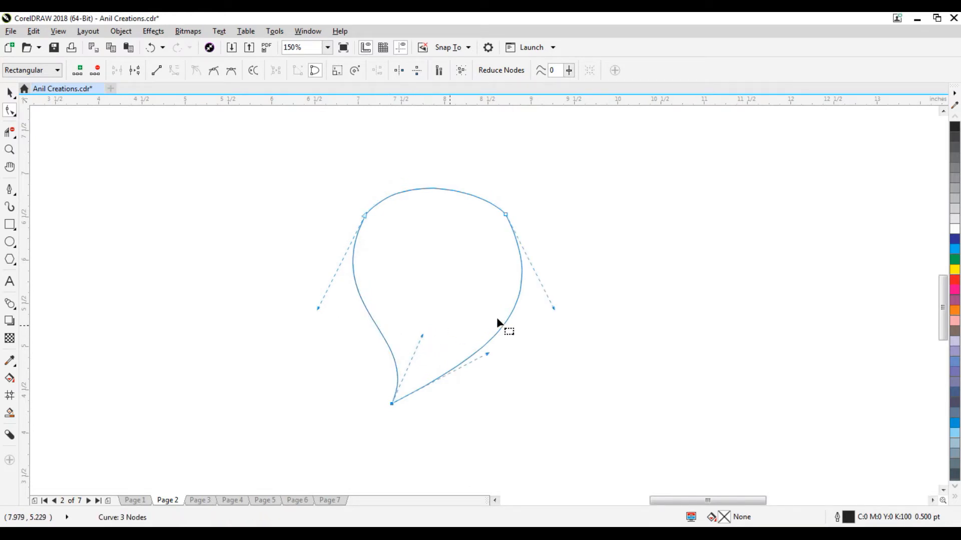
# - Make the leaf's right side fuller by adjusting the right-side handles of the upper-right and bottom tip nodes
pyautogui.moveTo(556, 308); pyautogui.dragTo(564, 288)
pyautogui.click(486, 360)
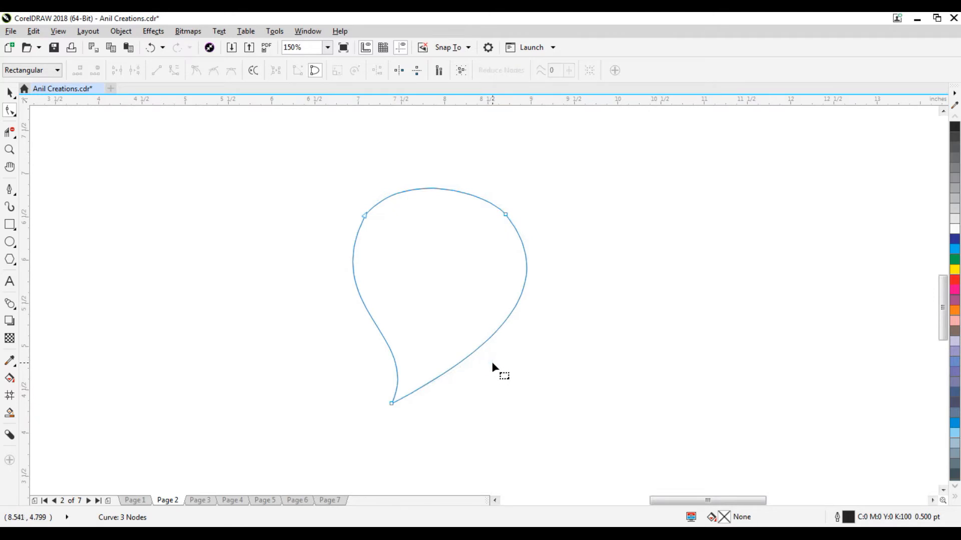
pyautogui.moveTo(418, 406); pyautogui.dragTo(388, 399)
pyautogui.moveTo(487, 354); pyautogui.dragTo(482, 389)
# - Steepen the left curve near the leaf's tip and smooth its join with the top edge at the upper-left node
pyautogui.moveTo(407, 429); pyautogui.dragTo(380, 393)
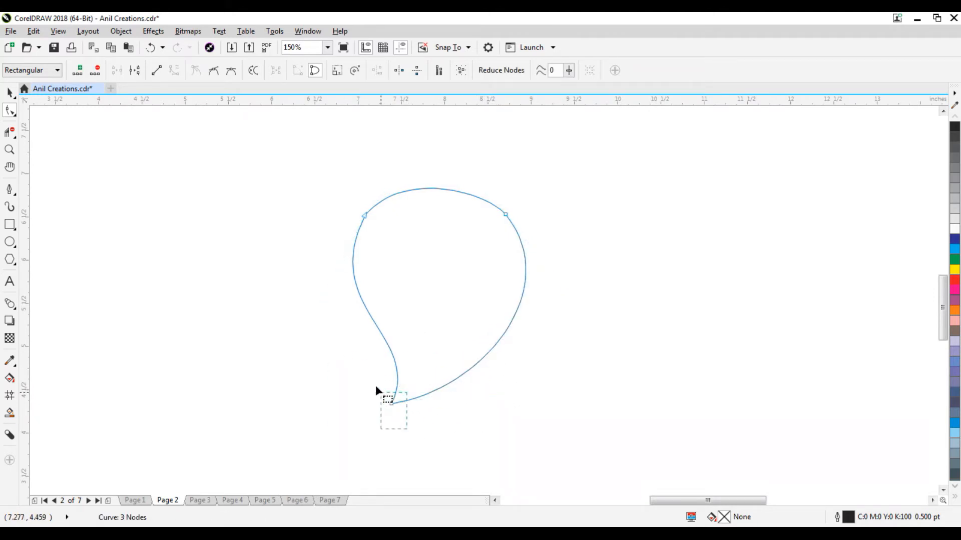
pyautogui.moveTo(422, 337)
pyautogui.mouseDown()
pyautogui.moveTo(417, 314)
pyautogui.moveTo(421, 324)
pyautogui.moveTo(412, 320)
pyautogui.mouseUp()
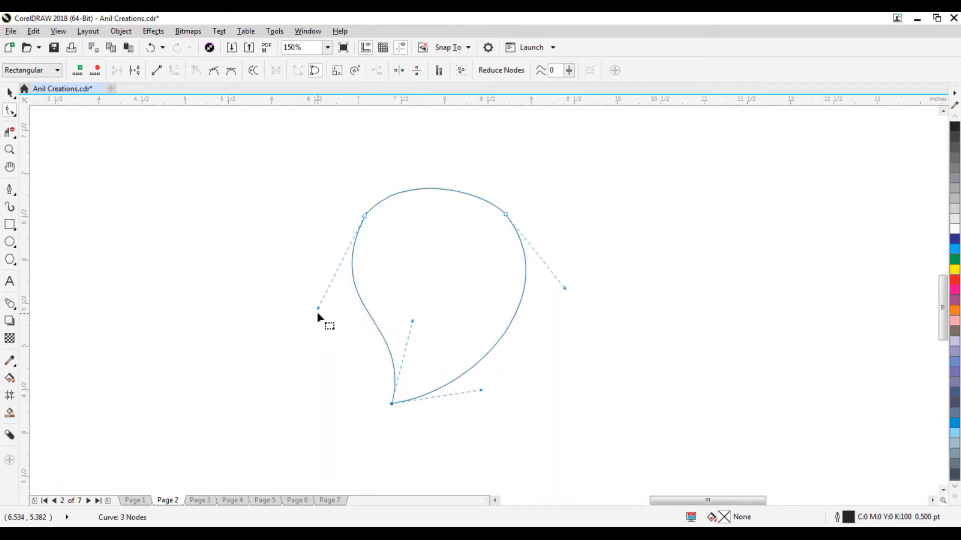
pyautogui.moveTo(318, 313); pyautogui.dragTo(310, 284)
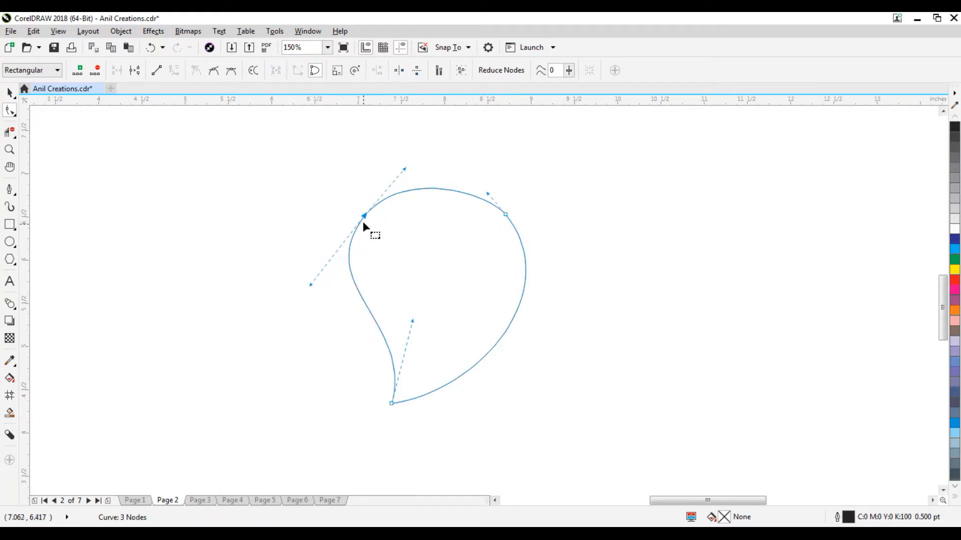
# - Shift the upper-left node slightly outward and adjust the upper-right node to even out the leaf's shoulders
pyautogui.scroll(3, 347, 208)
pyautogui.moveTo(356, 208); pyautogui.dragTo(461, 278)
pyautogui.moveTo(419, 239); pyautogui.dragTo(407, 242)
pyautogui.scroll(-3, 407, 242)
pyautogui.moveTo(545, 241); pyautogui.dragTo(553, 227)
pyautogui.scroll(3, 552, 236)
pyautogui.scroll(-5, 553, 227)
pyautogui.scroll(2, 553, 309)
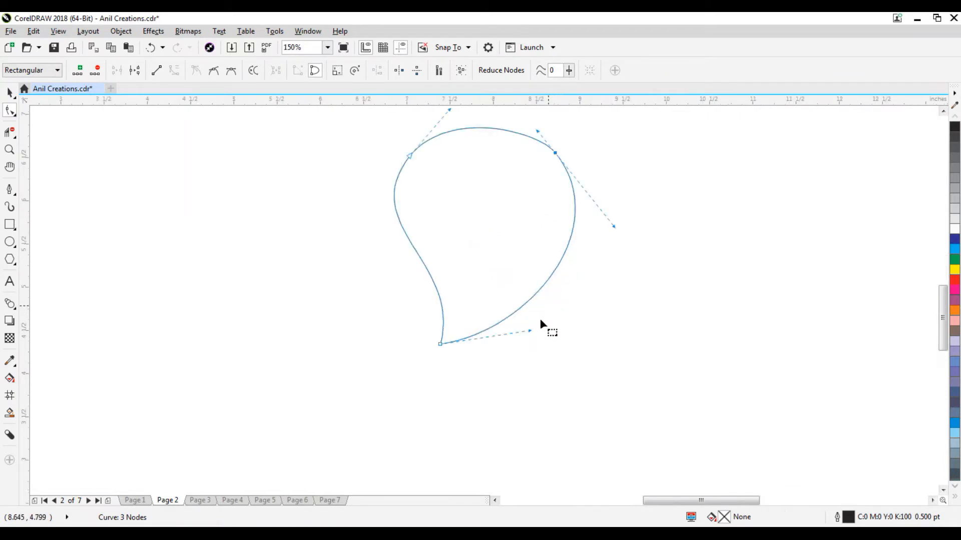
# - Move the leaf's bottom tip node slightly up and to the right
pyautogui.scroll(4, 439, 344)
pyautogui.moveTo(443, 342); pyautogui.dragTo(455, 335)
pyautogui.scroll(-4, 455, 335)
pyautogui.scroll(-2, 441, 300)
pyautogui.scroll(2, 455, 247)
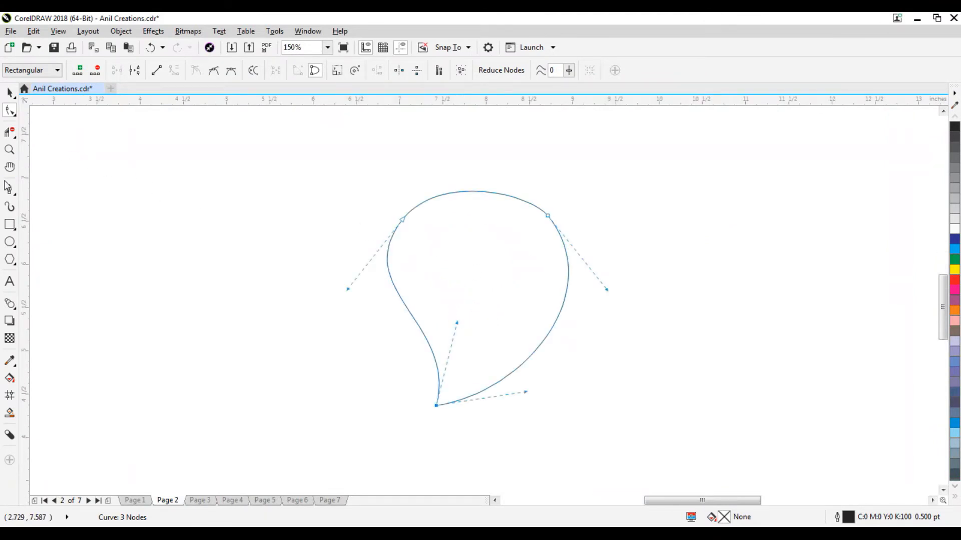
# - Place a vertical guideline at X 7.895 in and a horizontal guideline at Y 5.587 in through the leaf's centre
pyautogui.click(8, 187)
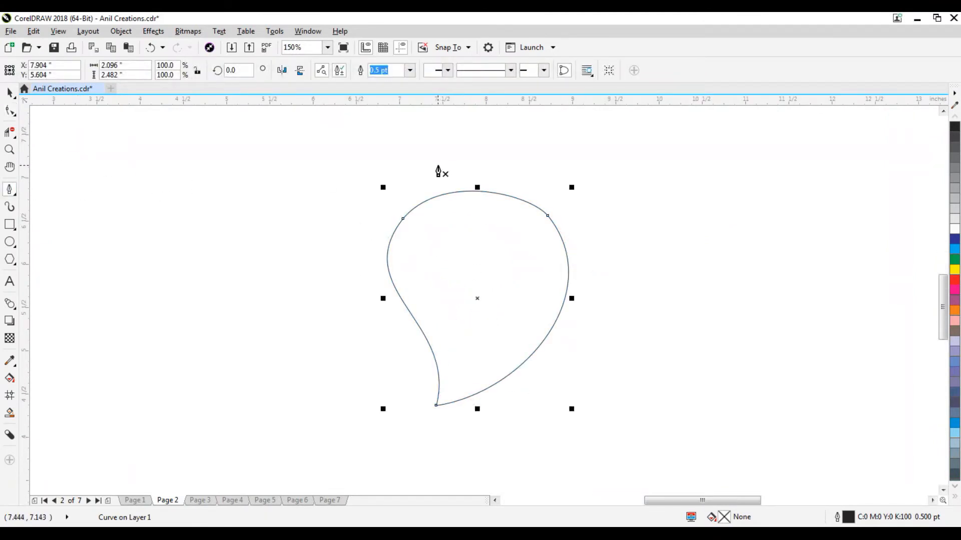
pyautogui.click(476, 229)
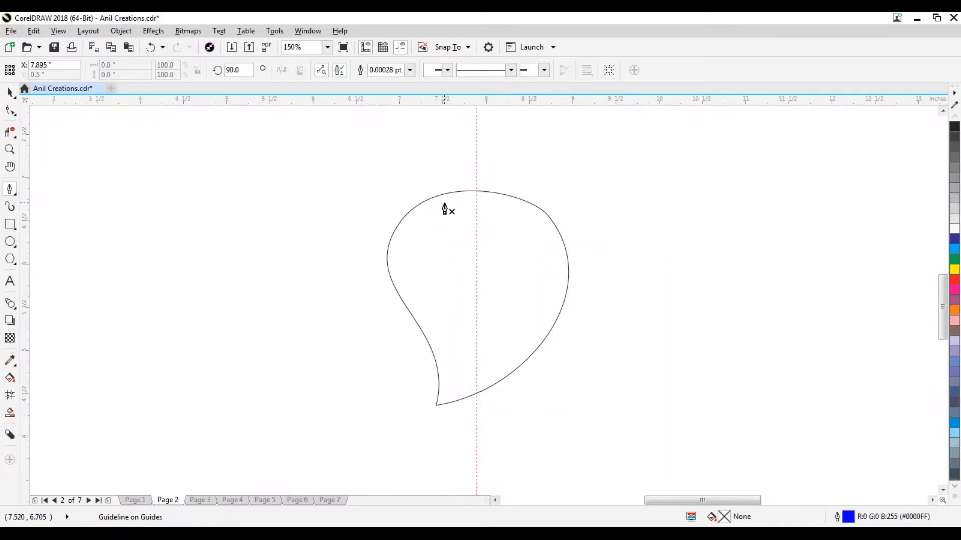
pyautogui.click(9, 93)
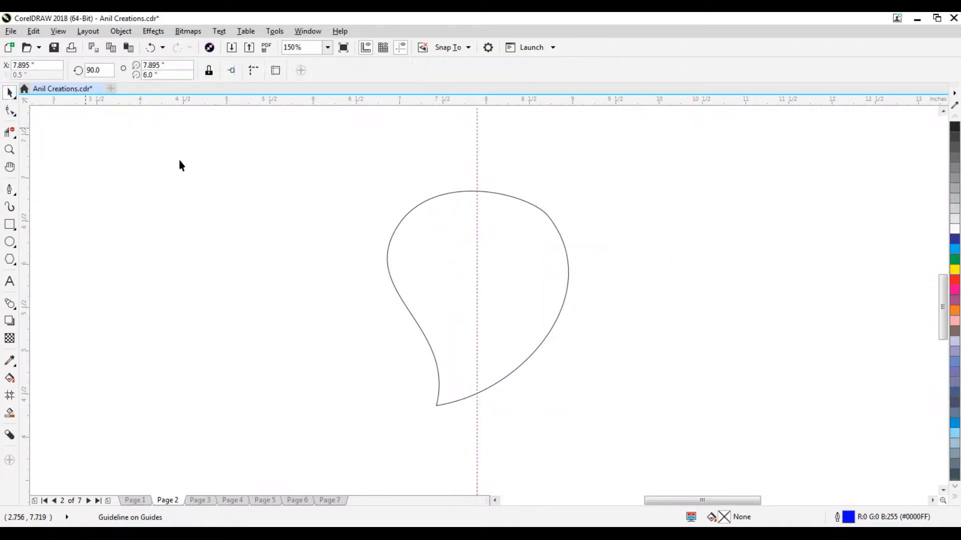
pyautogui.click(458, 192)
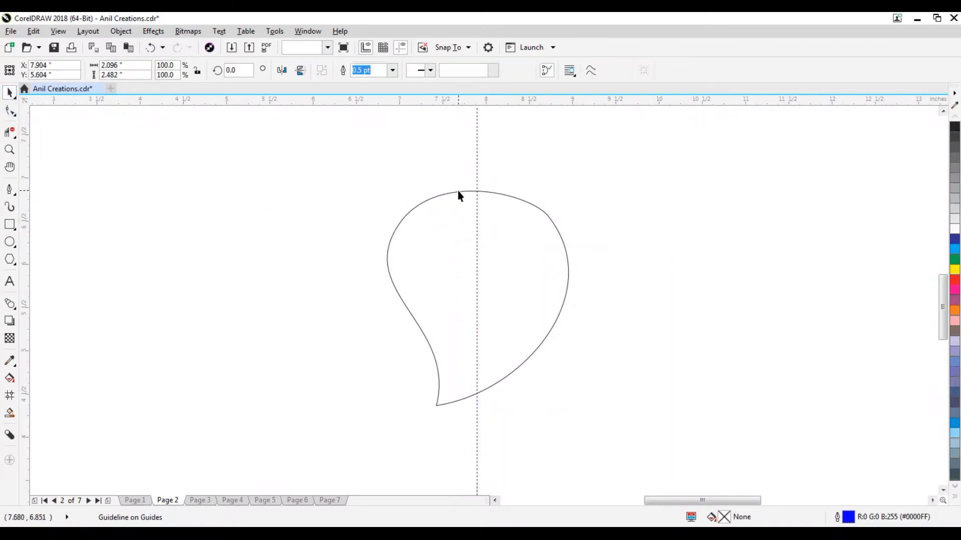
pyautogui.click(494, 300)
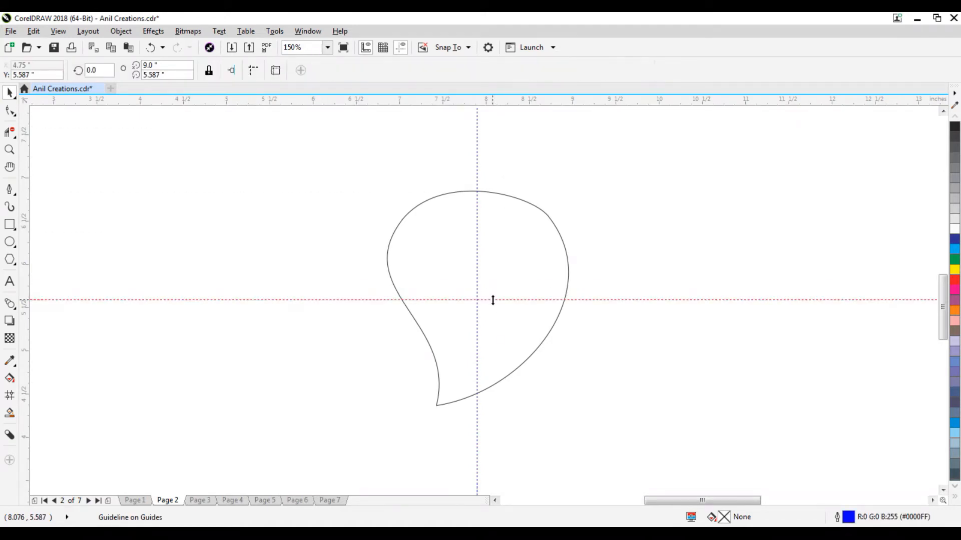
pyautogui.click(449, 243)
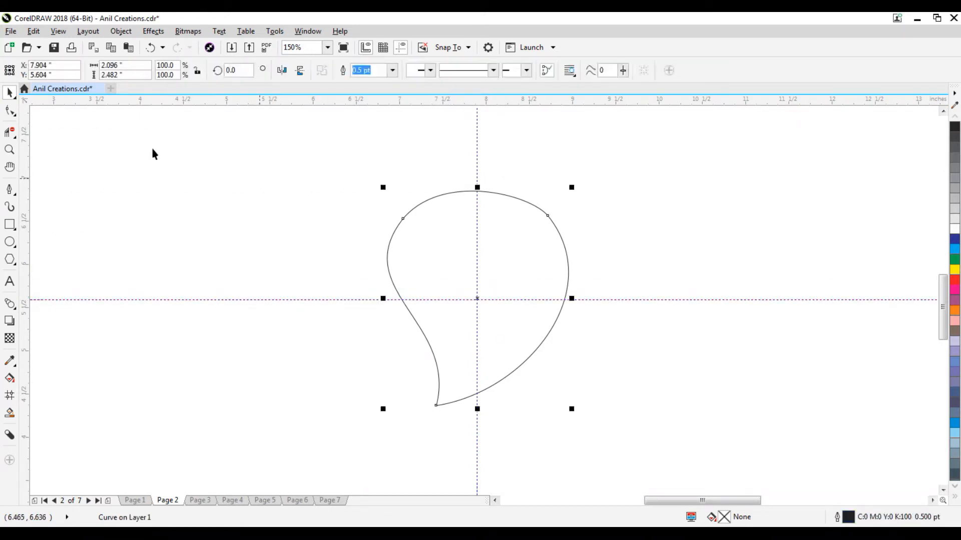
# - Draw a two-segment midrib line about 2.96 in tall with the Pen tool, from above the leaf through its top edge to the bottom tip
pyautogui.click(11, 111)
pyautogui.click(47, 111)
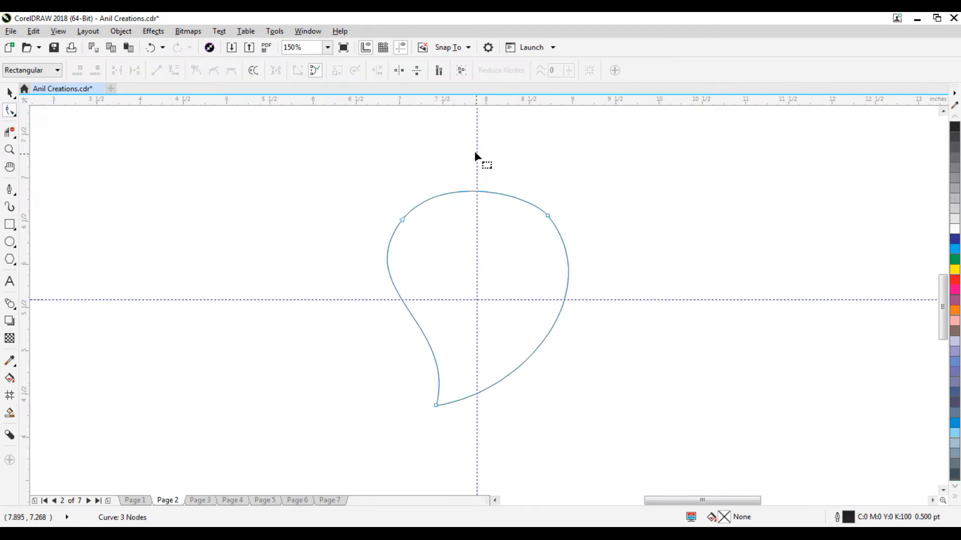
pyautogui.click(10, 190)
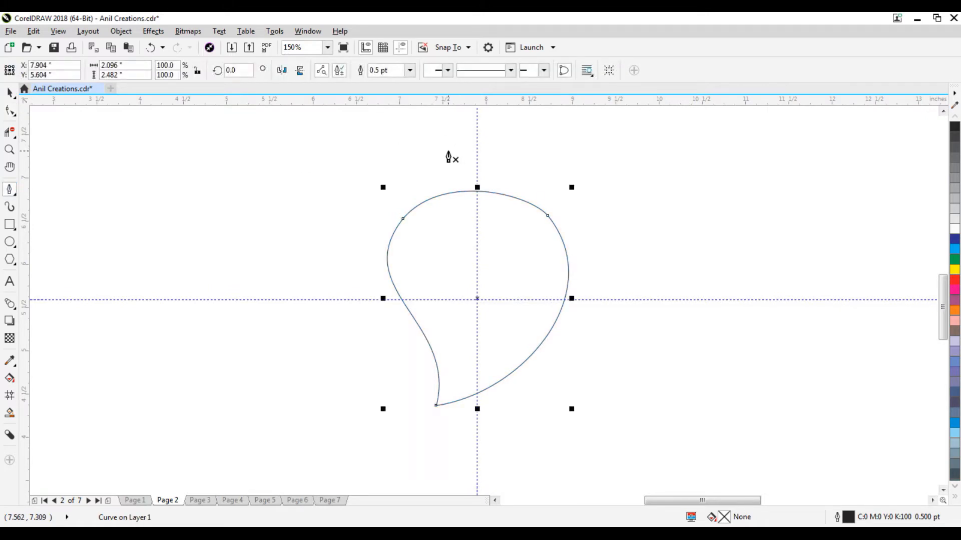
pyautogui.click(449, 151)
pyautogui.click(461, 192)
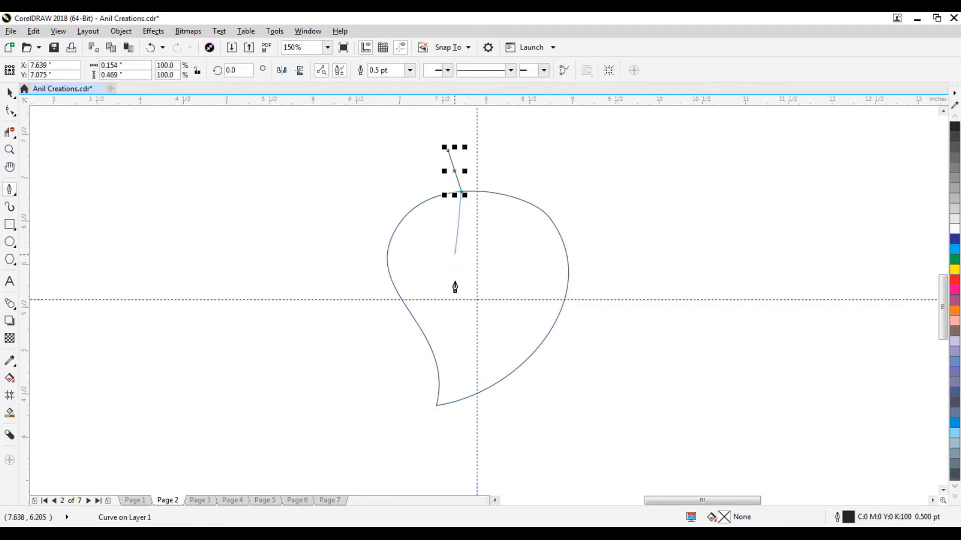
pyautogui.scroll(4, 446, 397)
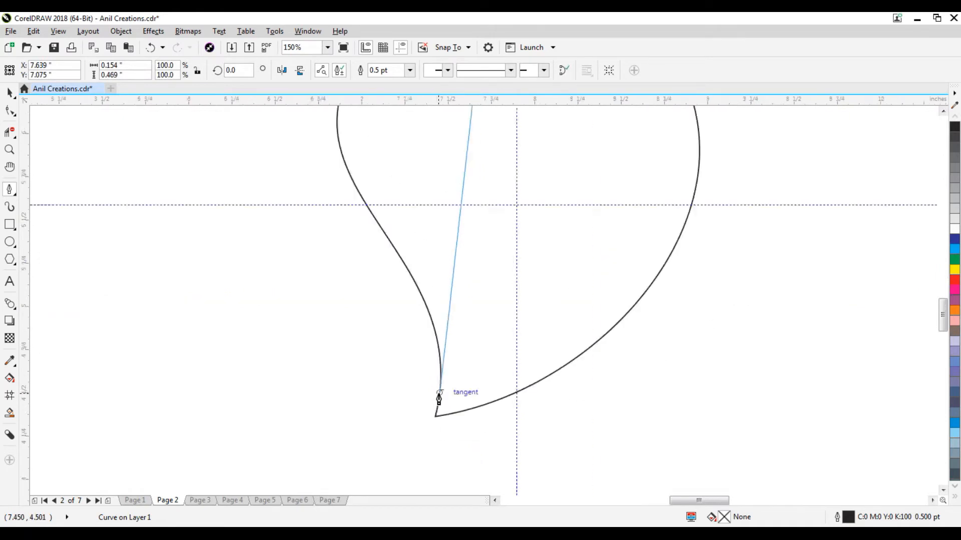
pyautogui.doubleClick(424, 446)
pyautogui.scroll(-4, 424, 440)
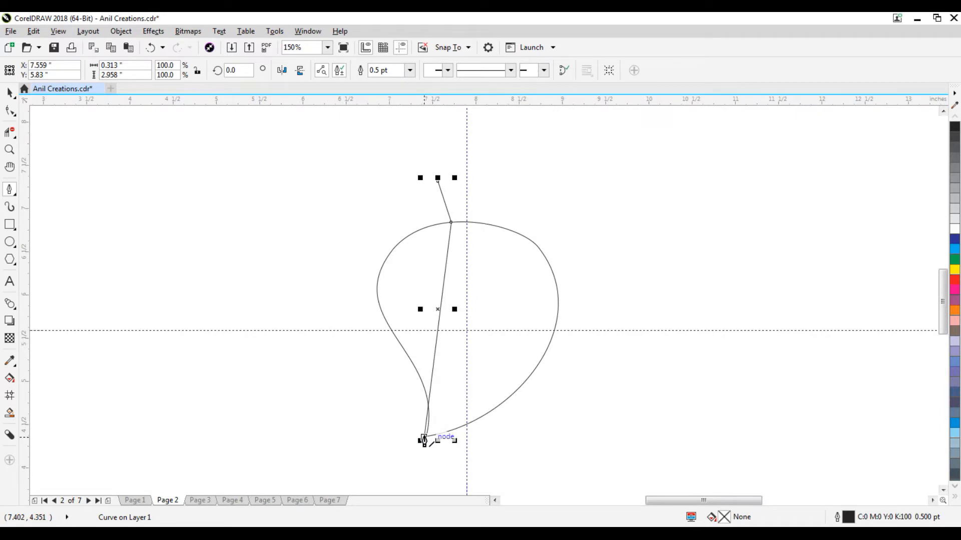
# - Convert the midrib's segments to curves, bow its upper part to the left and reposition its middle node near the leaf's top edge
pyautogui.click(10, 111)
pyautogui.moveTo(437, 253); pyautogui.dragTo(521, 442)
pyautogui.click(180, 71)
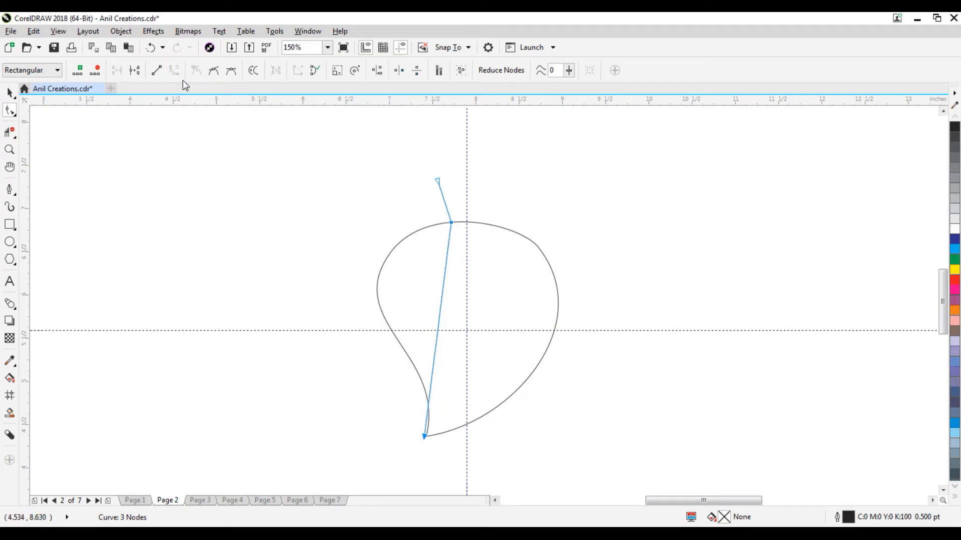
pyautogui.click(452, 269)
pyautogui.moveTo(443, 299); pyautogui.dragTo(451, 301)
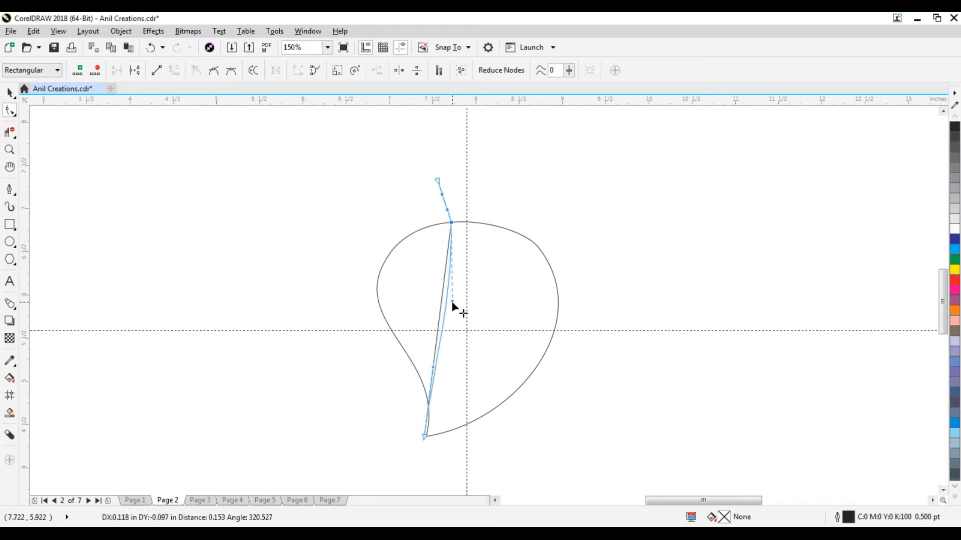
pyautogui.moveTo(451, 301); pyautogui.dragTo(409, 269)
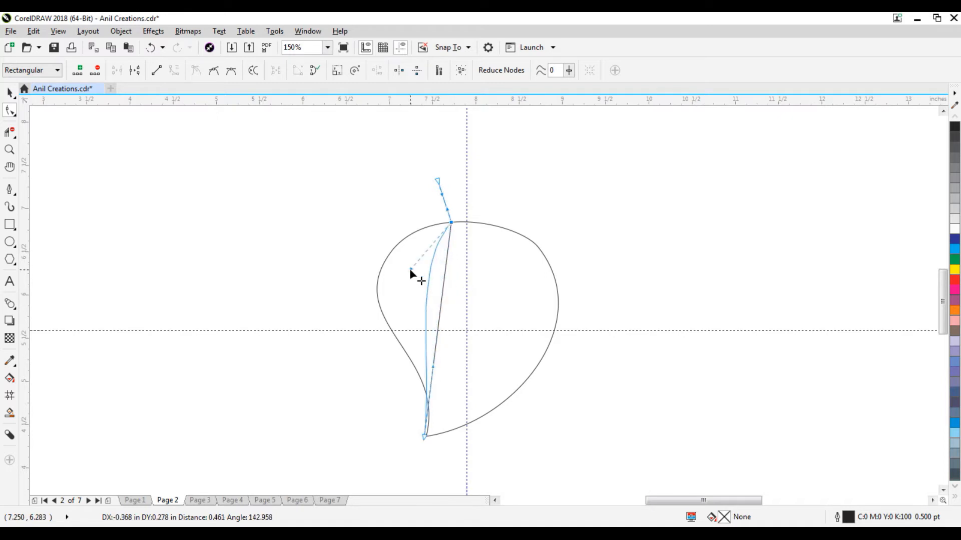
pyautogui.scroll(2, 457, 212)
pyautogui.moveTo(445, 233); pyautogui.dragTo(454, 231)
pyautogui.scroll(-2, 454, 230)
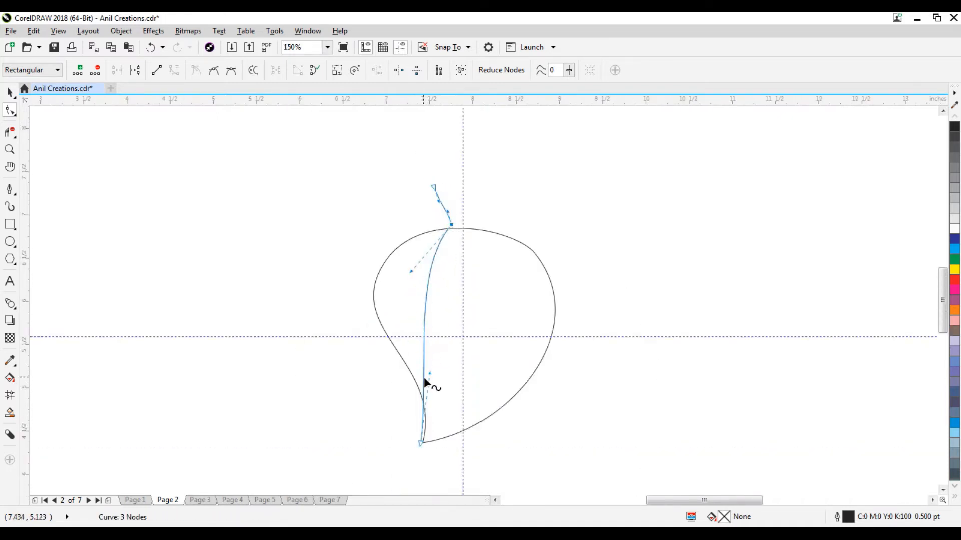
# - Align the midrib's lower end with the leaf's tip and adjust its handles to bend the line into an S-curve
pyautogui.moveTo(429, 373); pyautogui.dragTo(449, 373)
pyautogui.scroll(1, 417, 459)
pyautogui.click(427, 427)
pyautogui.scroll(3, 429, 430)
pyautogui.moveTo(419, 431); pyautogui.dragTo(432, 418)
pyautogui.scroll(-3, 430, 426)
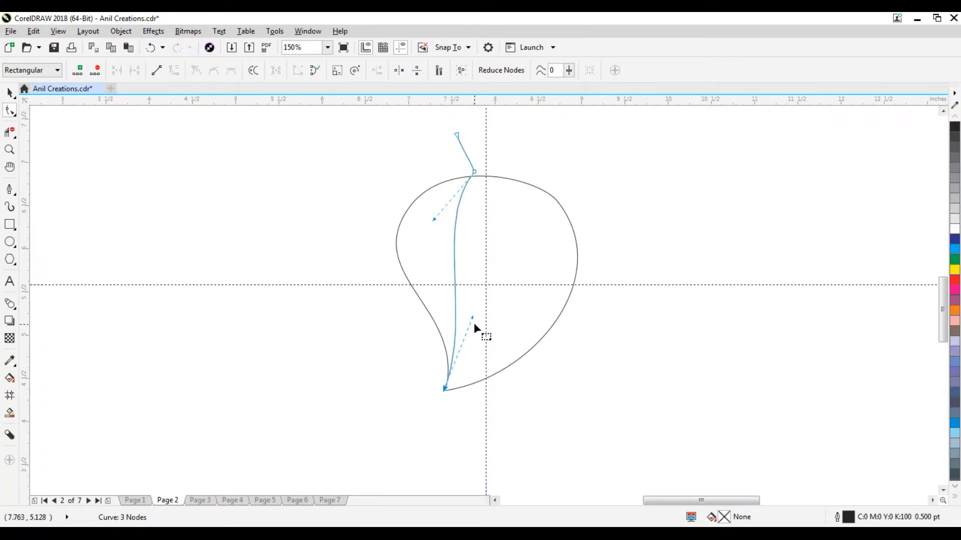
pyautogui.moveTo(472, 317); pyautogui.dragTo(487, 330)
pyautogui.moveTo(434, 220); pyautogui.dragTo(423, 215)
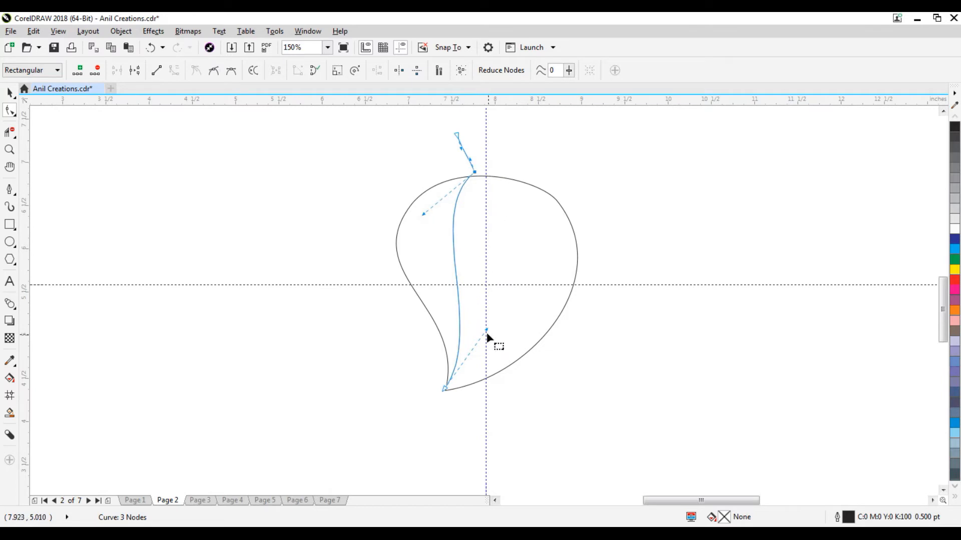
# - Refine the midrib's S-curve by extending its lower handle up and outward and lowering its upper handle toward the leaf's left side
pyautogui.moveTo(487, 328); pyautogui.dragTo(495, 341)
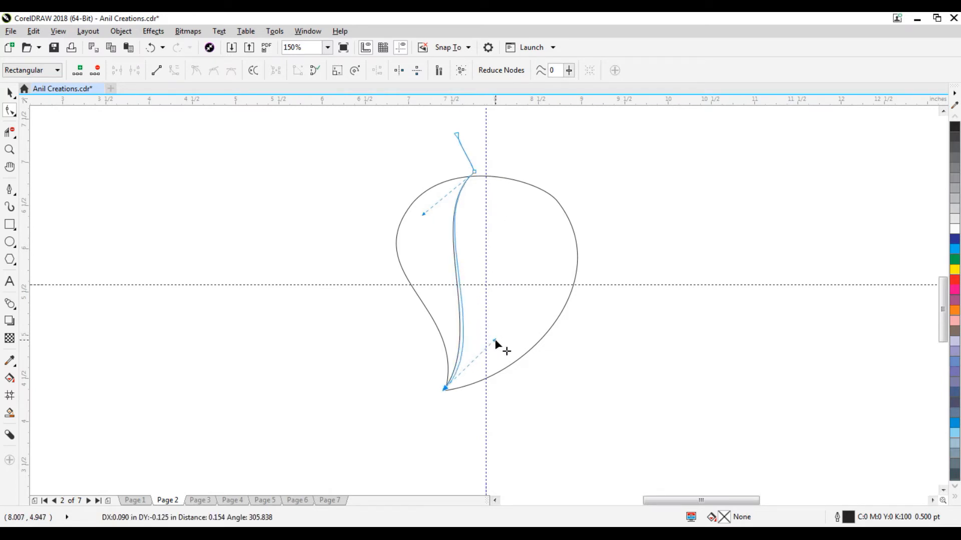
pyautogui.moveTo(494, 341); pyautogui.dragTo(494, 340)
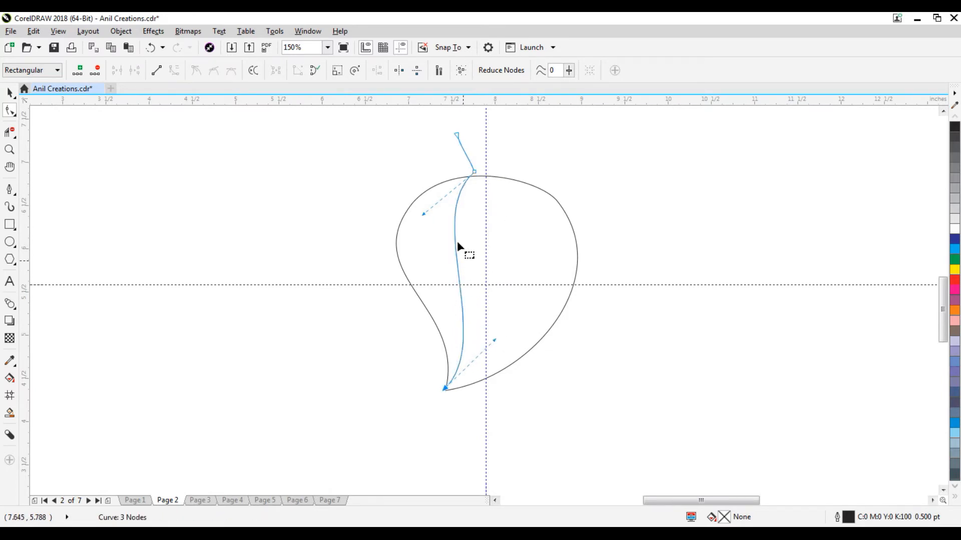
pyautogui.moveTo(425, 212); pyautogui.dragTo(423, 256)
pyautogui.moveTo(495, 342); pyautogui.dragTo(503, 334)
pyautogui.moveTo(420, 257); pyautogui.dragTo(411, 257)
# - Move the midrib's middle node slightly up and left above the leaf's top edge and deselect the line
pyautogui.scroll(2, 482, 174)
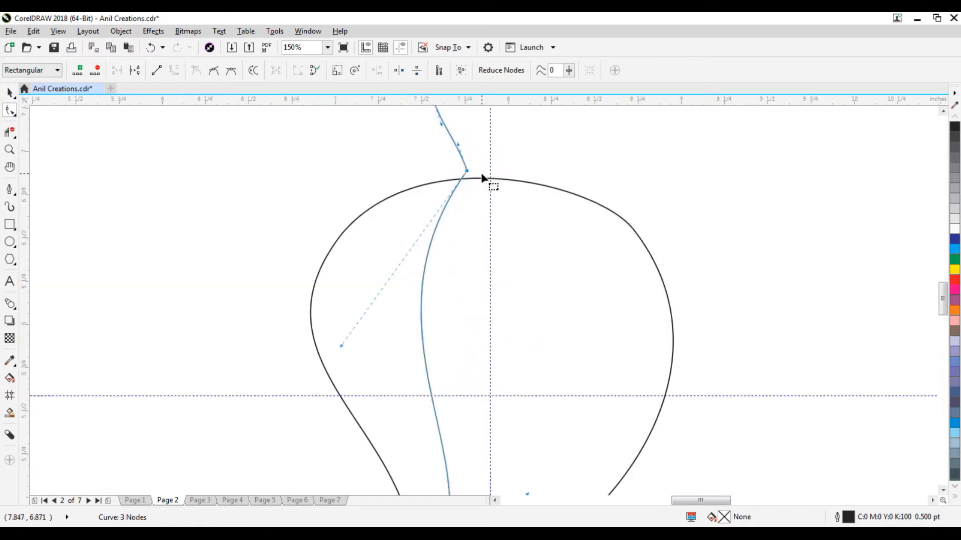
pyautogui.moveTo(466, 175); pyautogui.dragTo(458, 168)
pyautogui.scroll(-3, 460, 175)
pyautogui.scroll(3, 461, 171)
pyautogui.scroll(-3, 458, 167)
pyautogui.click(9, 93)
pyautogui.click(533, 162)
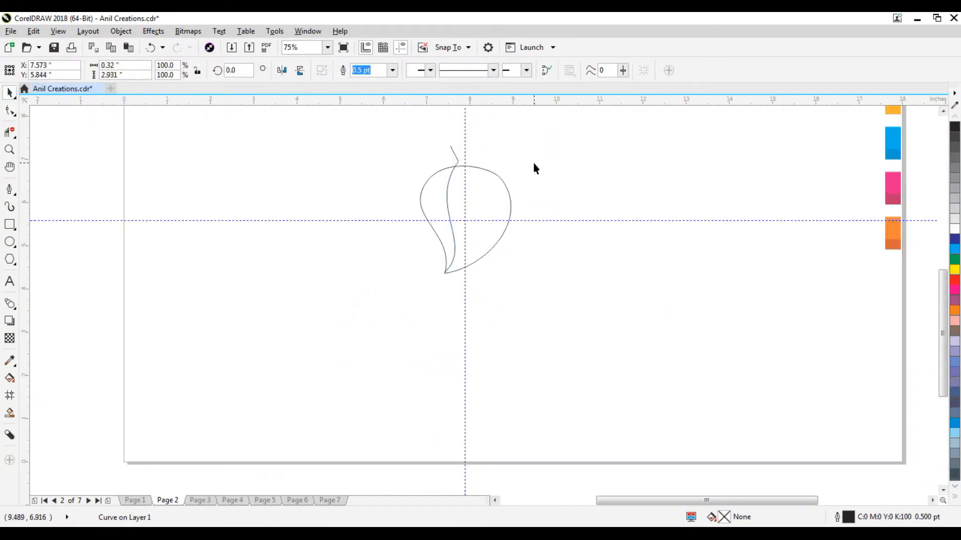
# - Draw a closed triangle about 1.375 x 2.167 in with the Pen tool, its apex on the vertical guideline and its base across the leaf's upper part
pyautogui.scroll(-2, 467, 229)
pyautogui.scroll(2, 435, 275)
pyautogui.scroll(-2, 434, 279)
pyautogui.scroll(2, 437, 271)
pyautogui.click(9, 189)
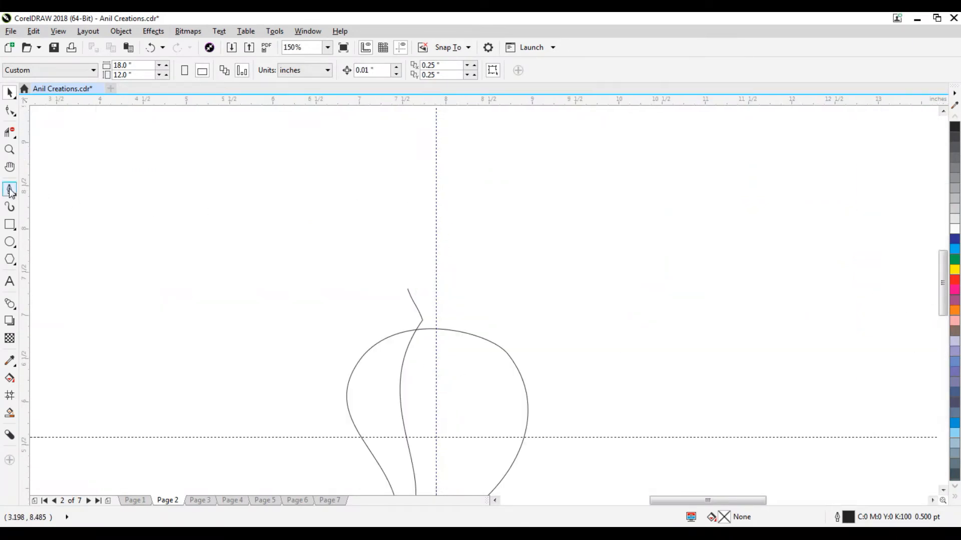
pyautogui.click(436, 174)
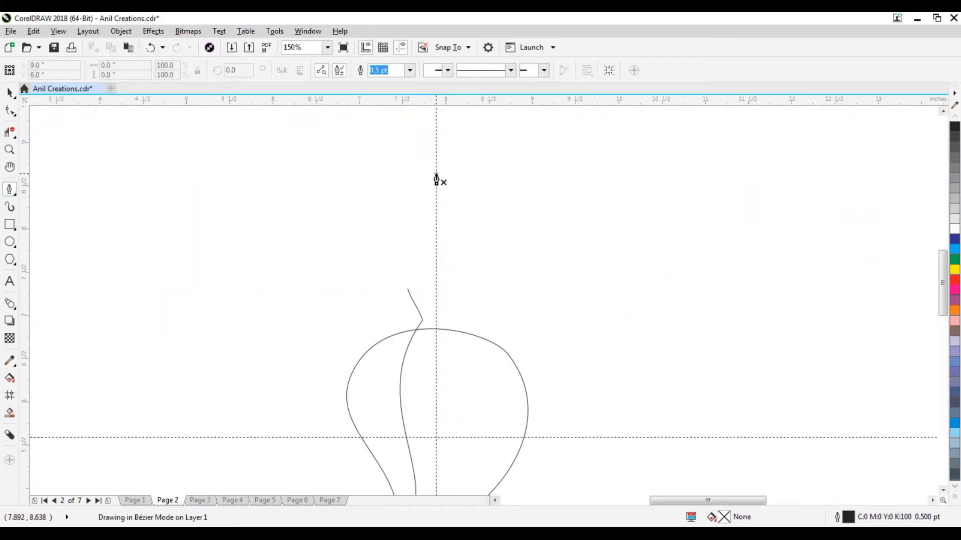
pyautogui.click(496, 355)
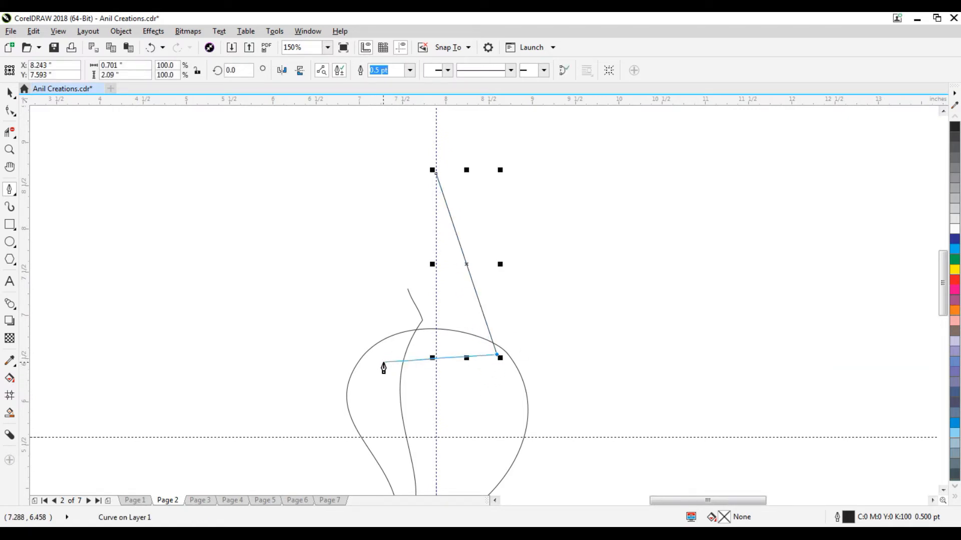
pyautogui.click(378, 362)
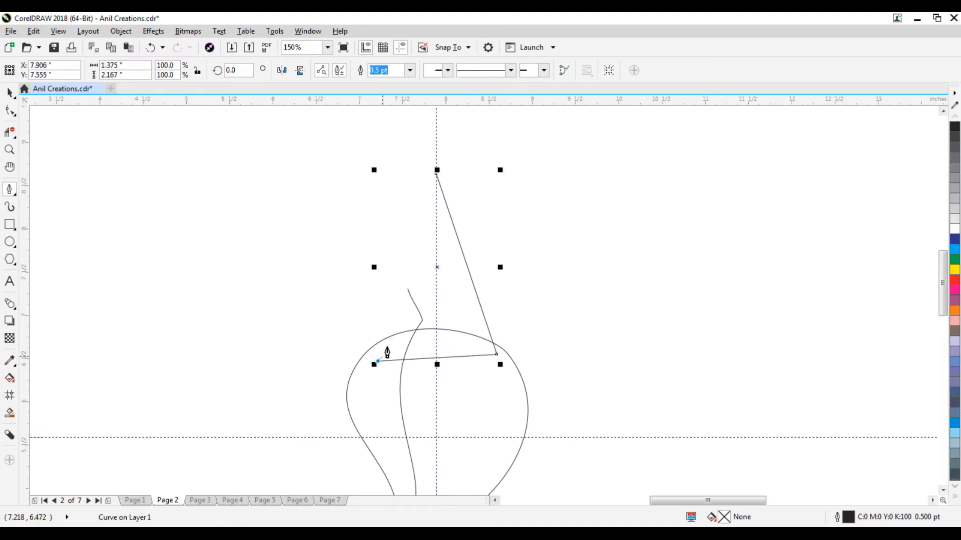
pyautogui.click(437, 172)
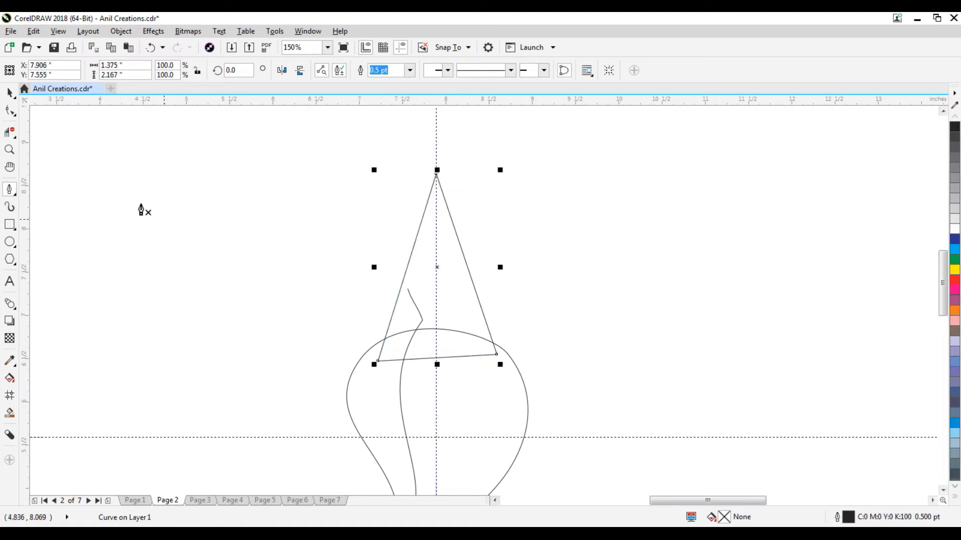
# - Move the triangle's apex node exactly onto the vertical guideline
pyautogui.click(10, 111)
pyautogui.scroll(5, 440, 171)
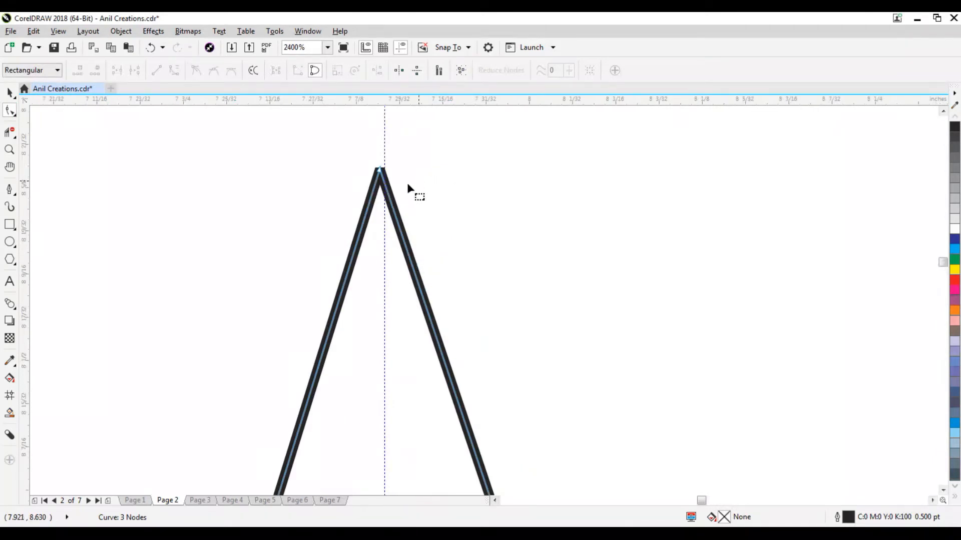
pyautogui.click(380, 171)
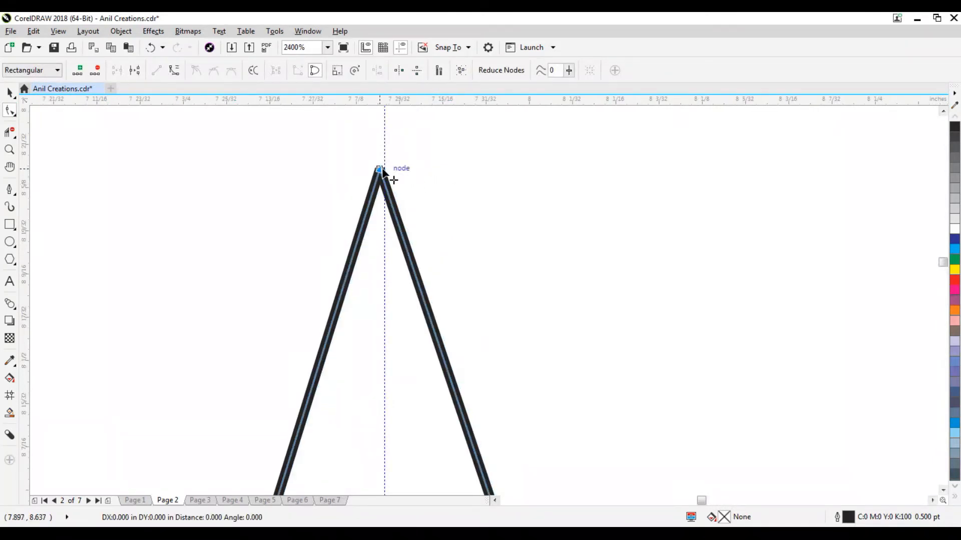
pyautogui.scroll(2, 378, 175)
pyautogui.moveTo(370, 172); pyautogui.dragTo(391, 175)
pyautogui.scroll(-6, 402, 161)
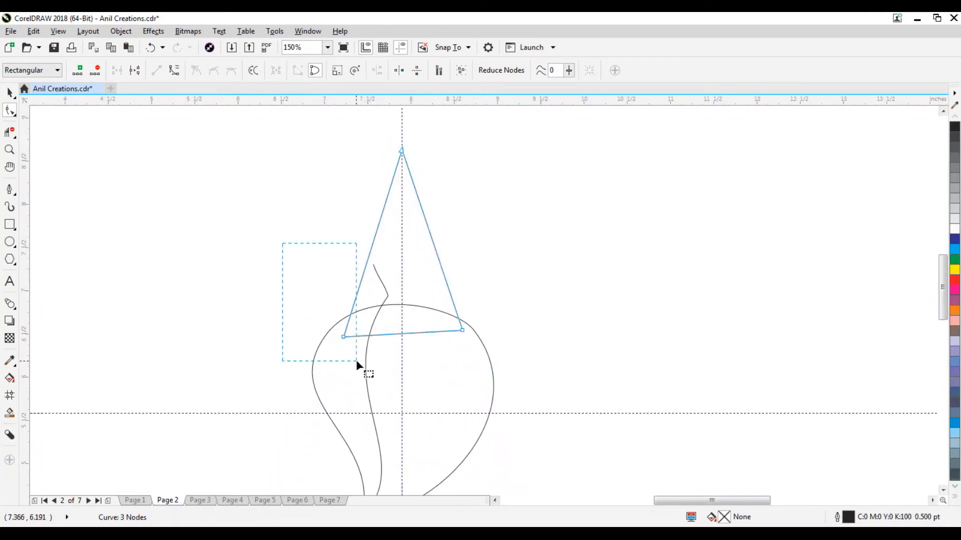
# - Raise the triangle's lower-left corner to level its base, fine-tune its distance from the vertical guideline, and deselect the triangle
pyautogui.scroll(4, 367, 323)
pyautogui.moveTo(281, 410); pyautogui.dragTo(290, 400)
pyautogui.scroll(-4, 408, 299)
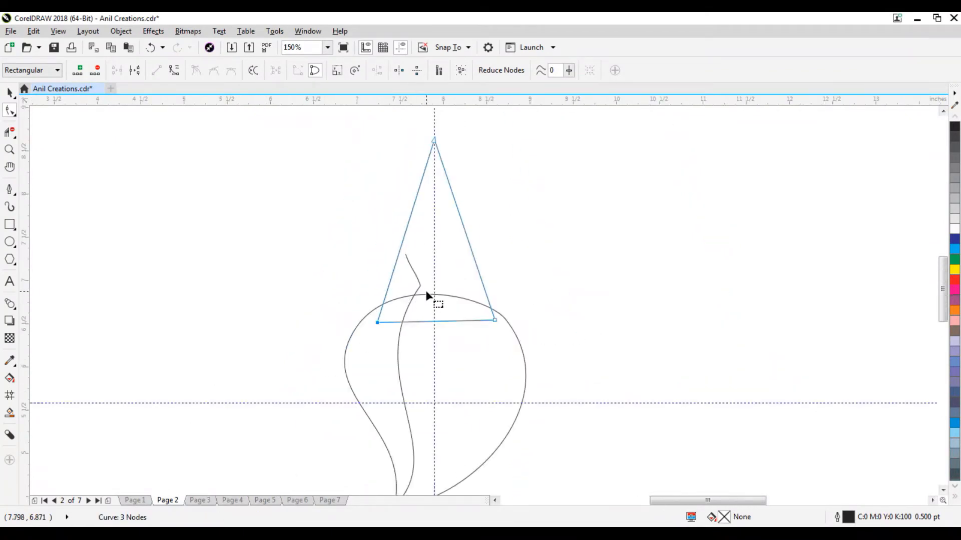
pyautogui.scroll(1, 427, 296)
pyautogui.moveTo(327, 353); pyautogui.dragTo(335, 353)
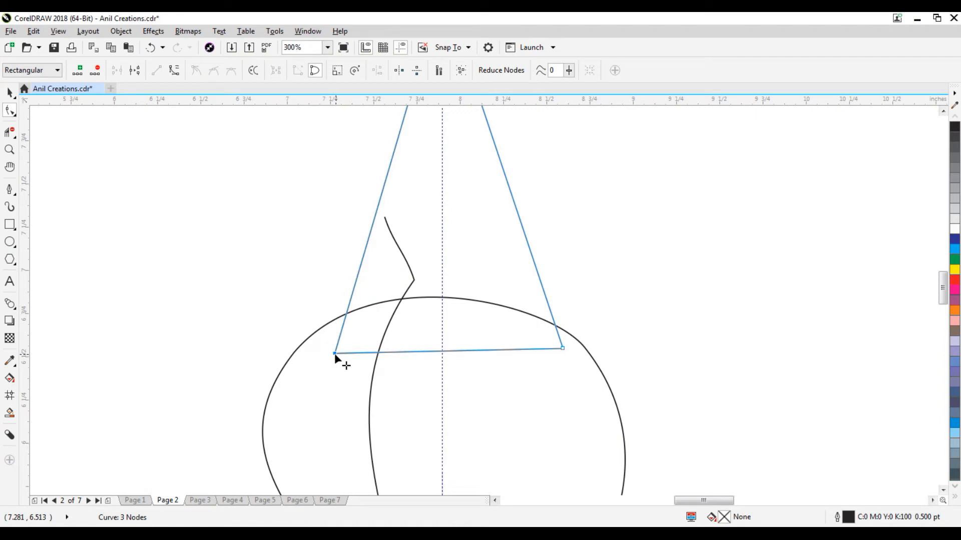
pyautogui.moveTo(334, 353); pyautogui.dragTo(325, 353)
pyautogui.scroll(-1, 344, 351)
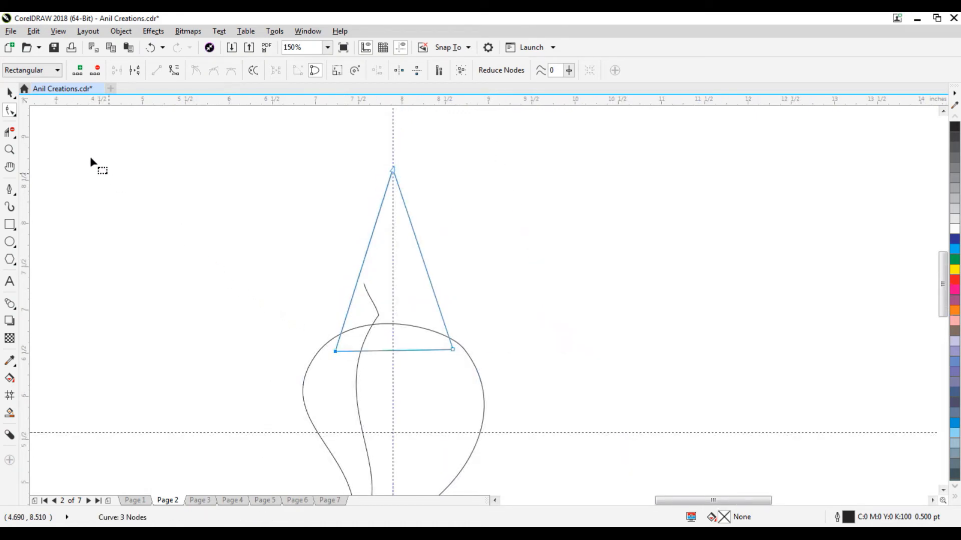
pyautogui.click(10, 93)
pyautogui.scroll(-1, 371, 264)
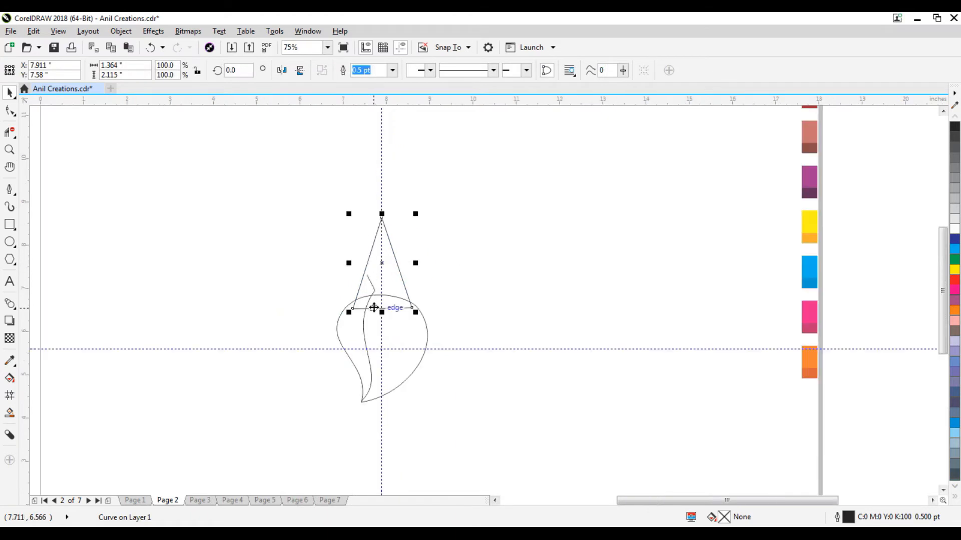
pyautogui.scroll(1, 373, 307)
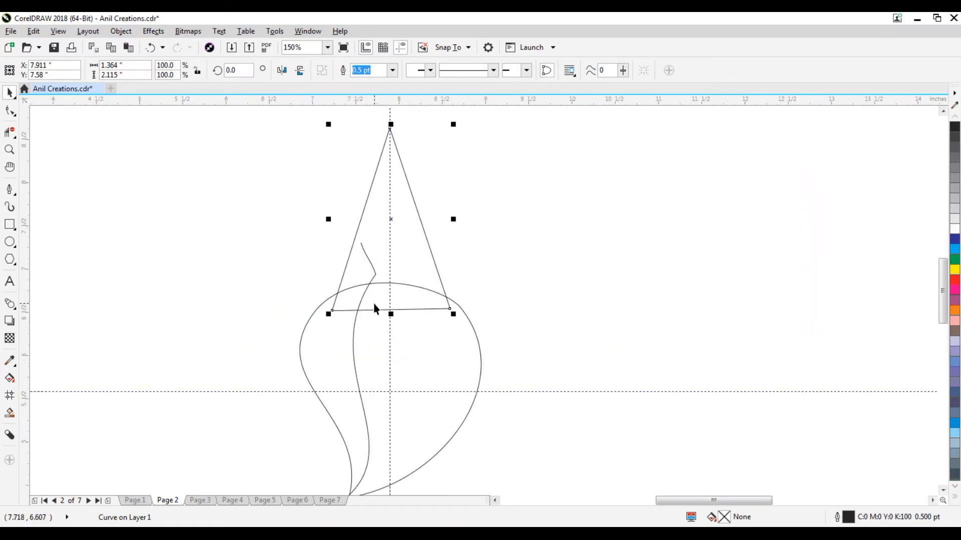
pyautogui.click(158, 269)
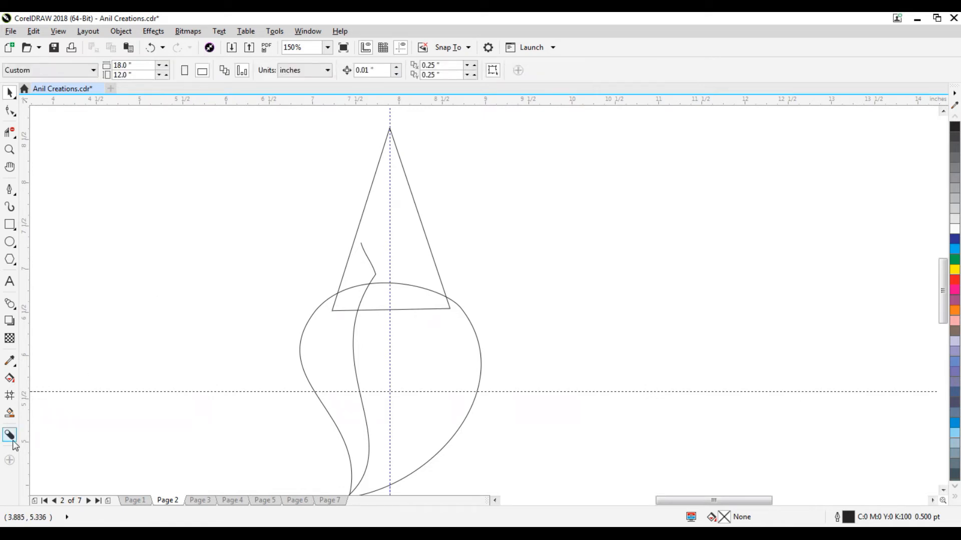
# - Smart fill the two leaf regions left of the midrib in red with a 0.5 pt yellow outline and weld them into one shape
pyautogui.click(9, 413)
pyautogui.click(343, 356)
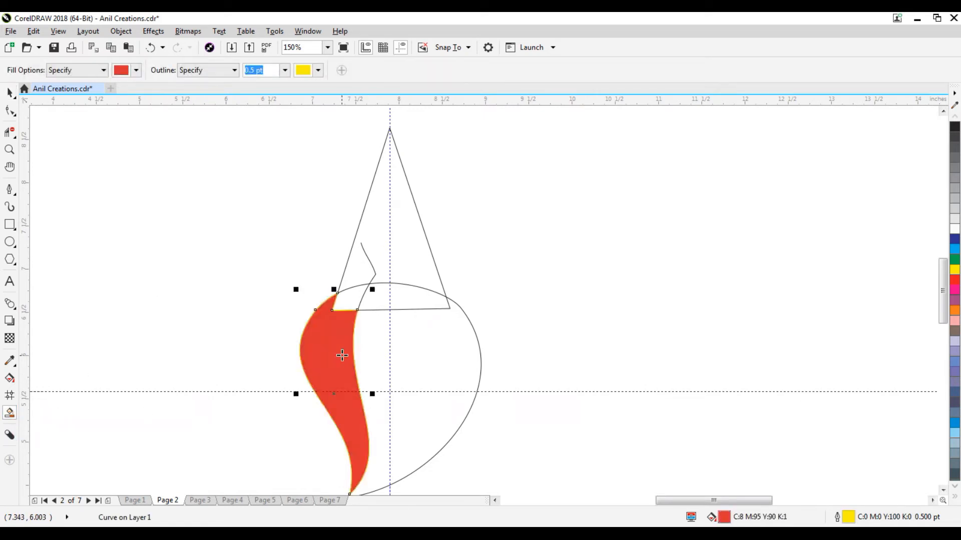
pyautogui.click(353, 299)
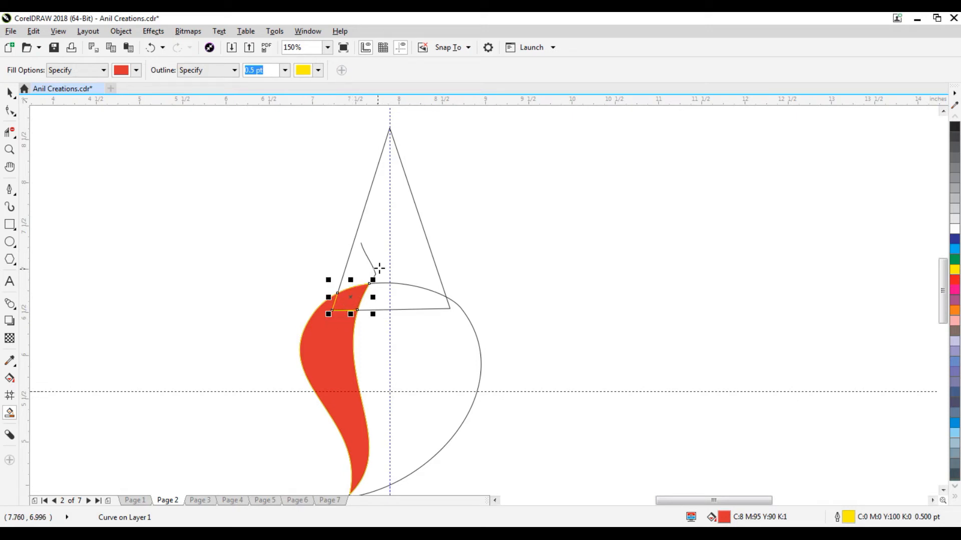
pyautogui.click(10, 93)
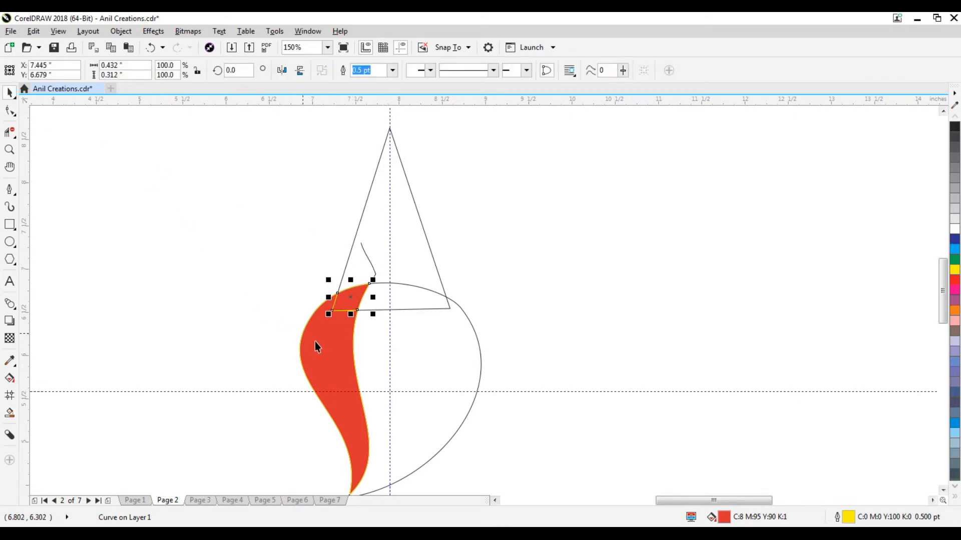
pyautogui.keyDown('shift'); pyautogui.click(334, 346); pyautogui.keyUp('shift')
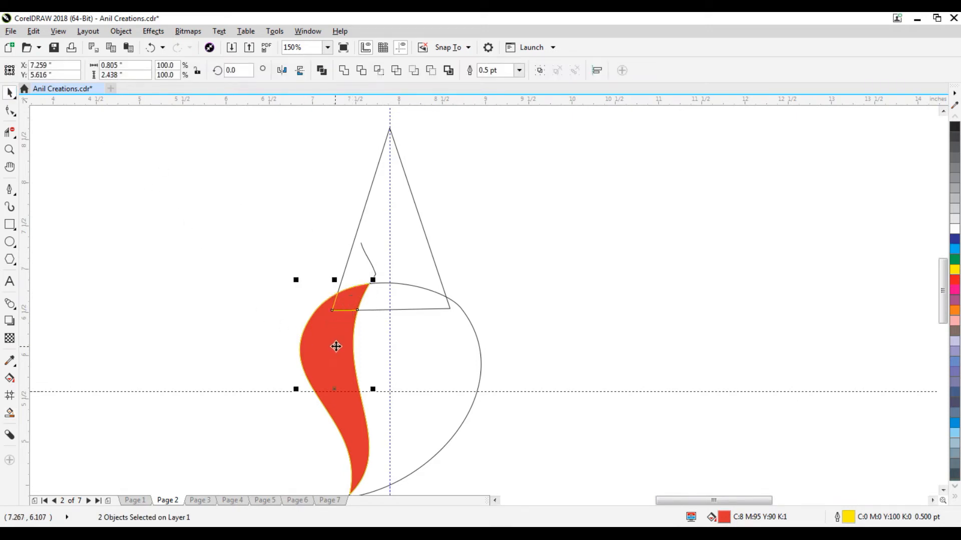
pyautogui.click(343, 71)
# - Delete the stray notch node left in the welded red shape at the triangle's lower-left corner
pyautogui.press('F10')
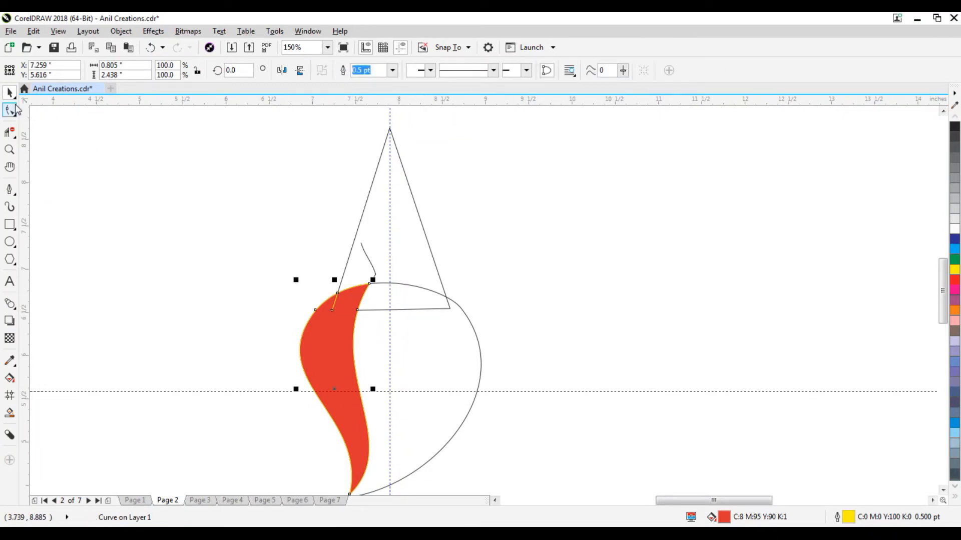
pyautogui.scroll(3, 343, 317)
pyautogui.moveTo(344, 317); pyautogui.dragTo(291, 257)
pyautogui.press('Delete')
pyautogui.scroll(-3, 321, 274)
pyautogui.press('space')
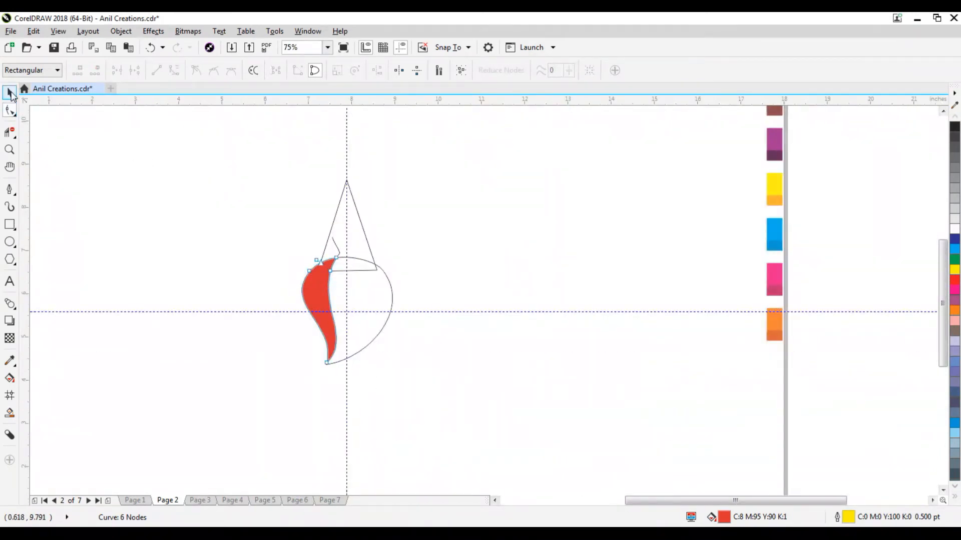
pyautogui.click(352, 182)
# - Delete the curved midrib line running through the leaf
pyautogui.scroll(1, 337, 224)
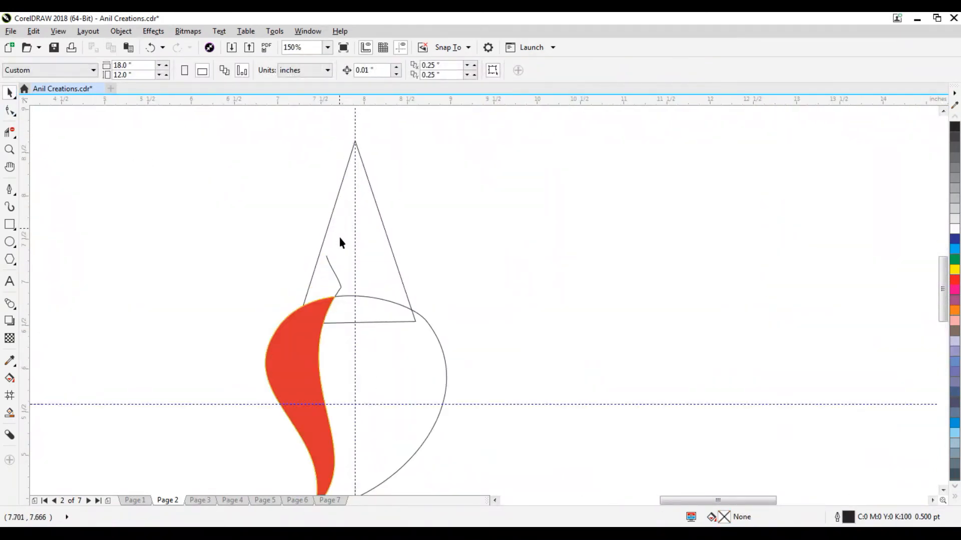
pyautogui.click(330, 265)
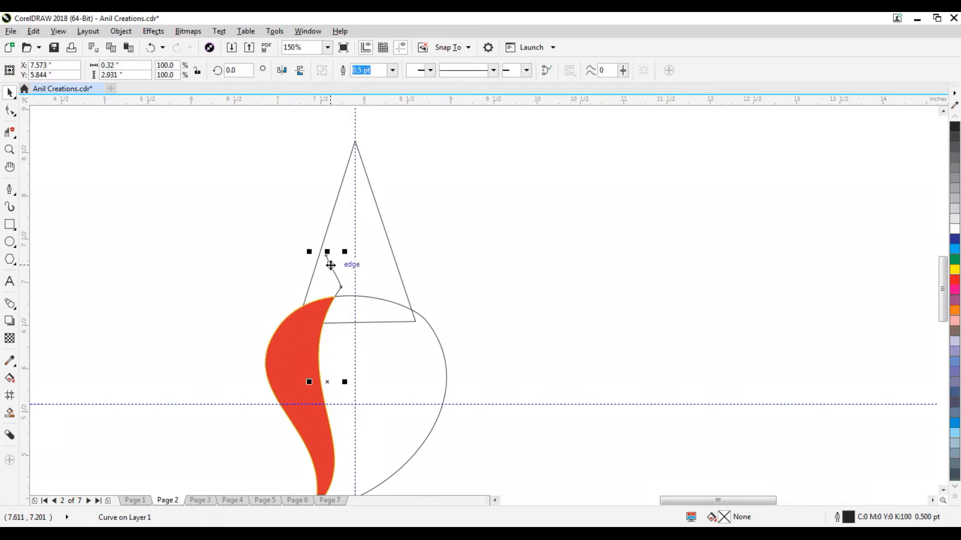
pyautogui.press('Delete')
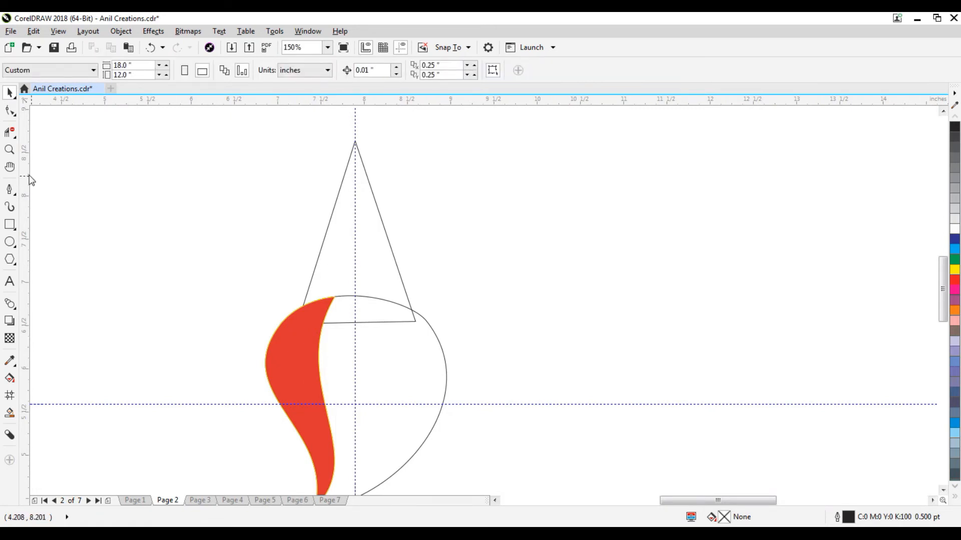
# - Draw an open Pen line about 0.986 x 2.257 in from left of the triangle's apex, through it, down into the leaf and across its left edge
pyautogui.click(9, 189)
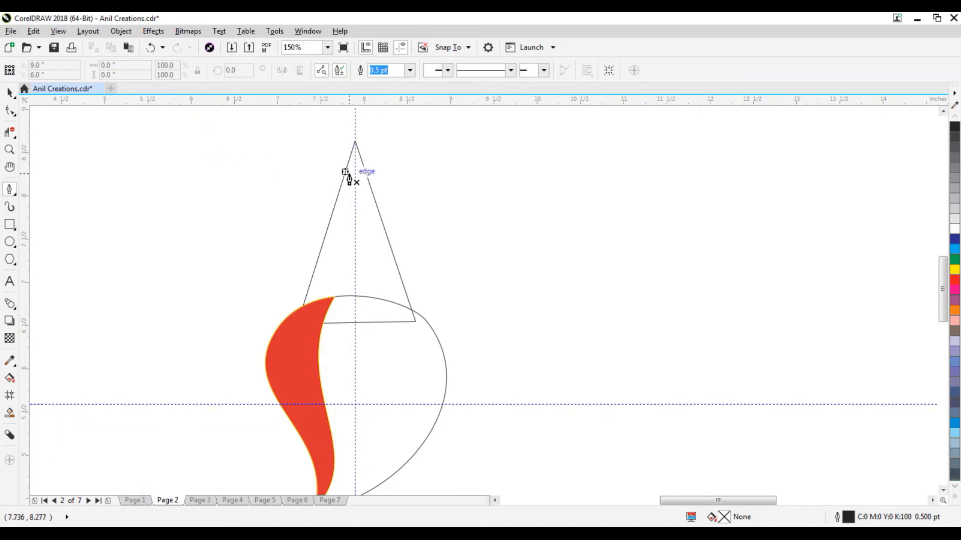
pyautogui.click(325, 148)
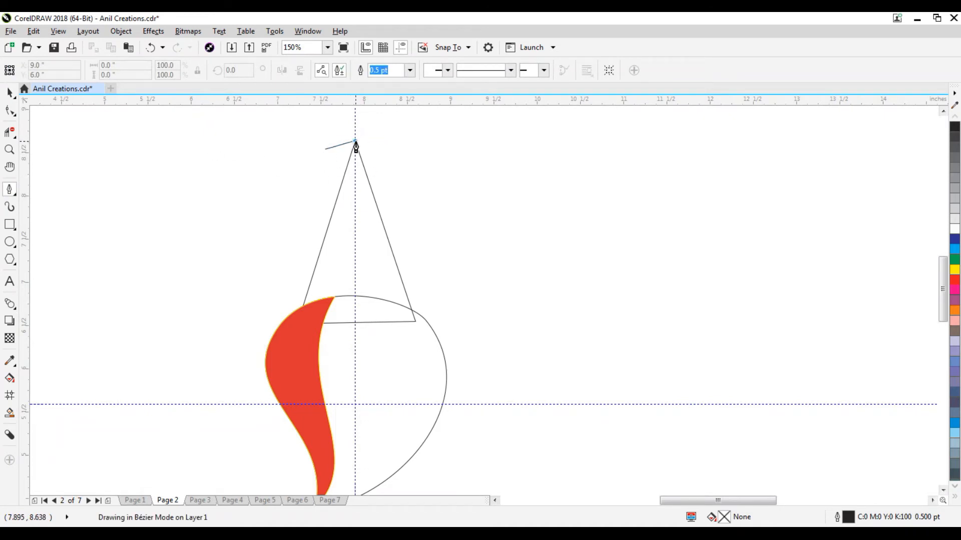
pyautogui.click(355, 142)
pyautogui.click(335, 336)
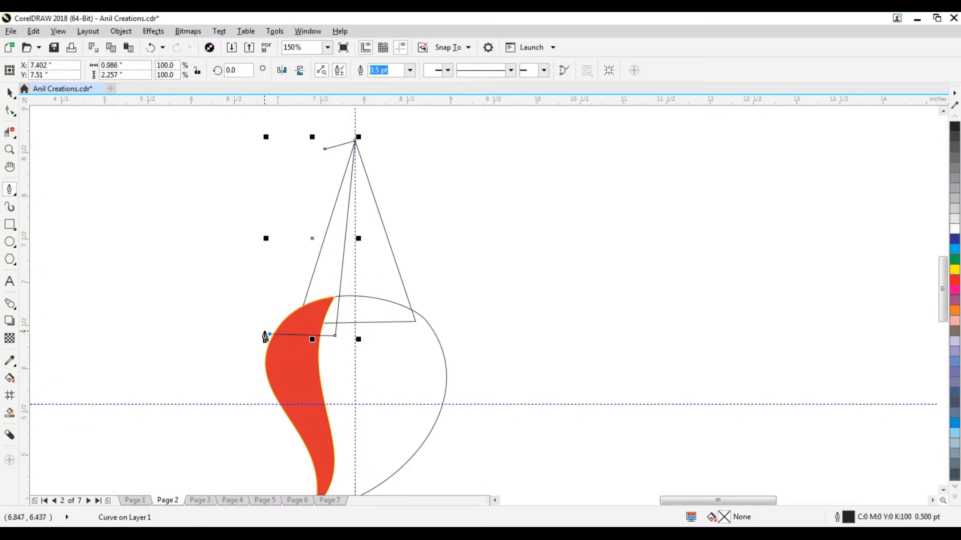
pyautogui.doubleClick(269, 334)
pyautogui.click(10, 92)
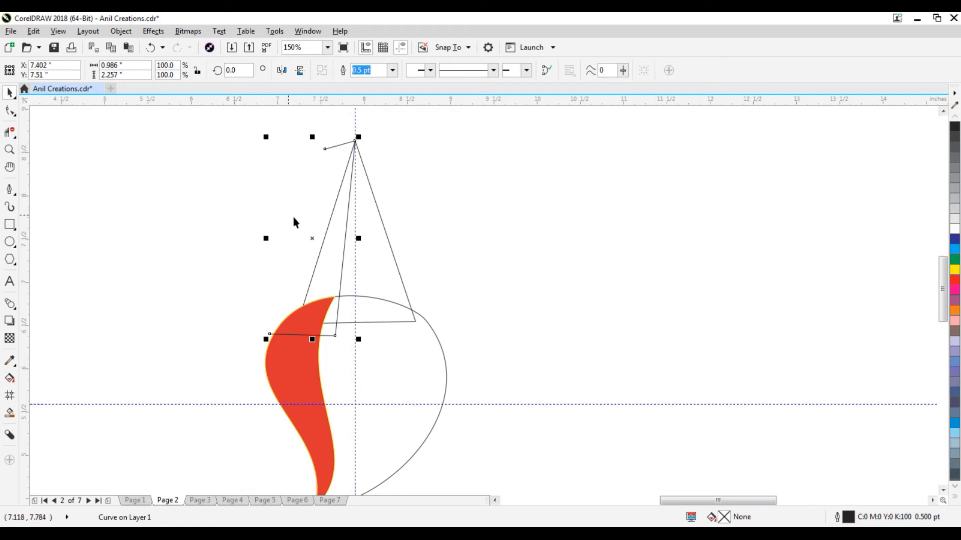
# - Bring the pen line, triangle and leaf outline to the front and smart fill the triangle's left strip above the leaf in red with a yellow outline
pyautogui.keyDown('shift'); pyautogui.click(376, 207); pyautogui.keyUp('shift')
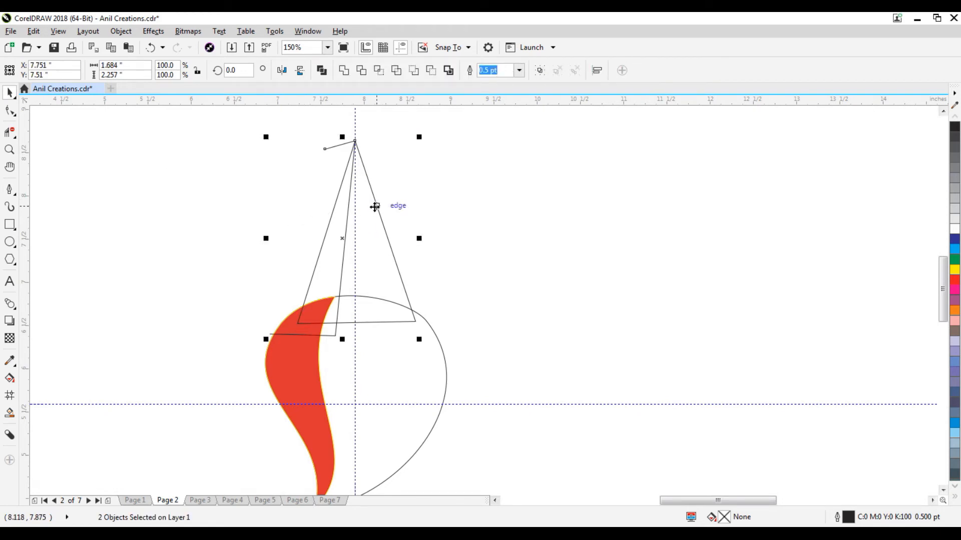
pyautogui.click(431, 331)
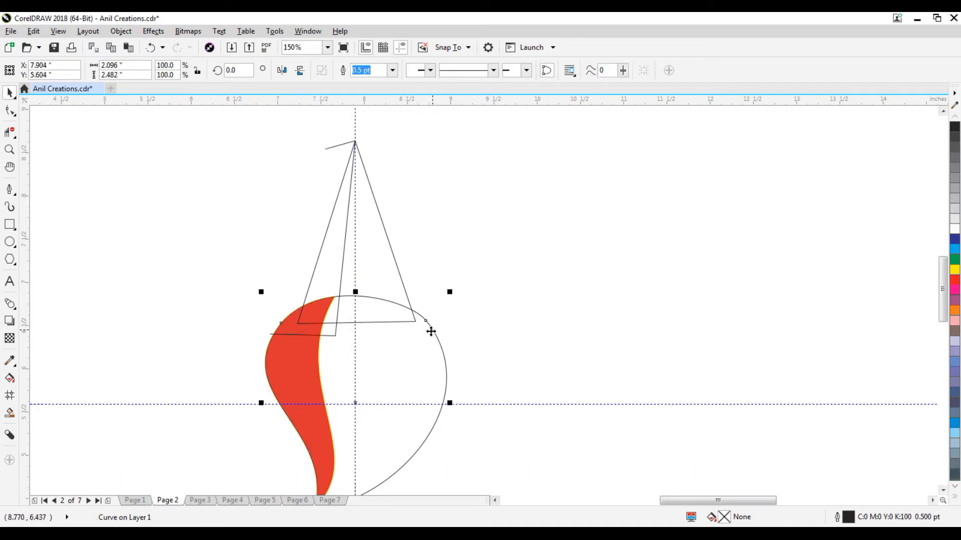
pyautogui.click(10, 413)
pyautogui.click(329, 272)
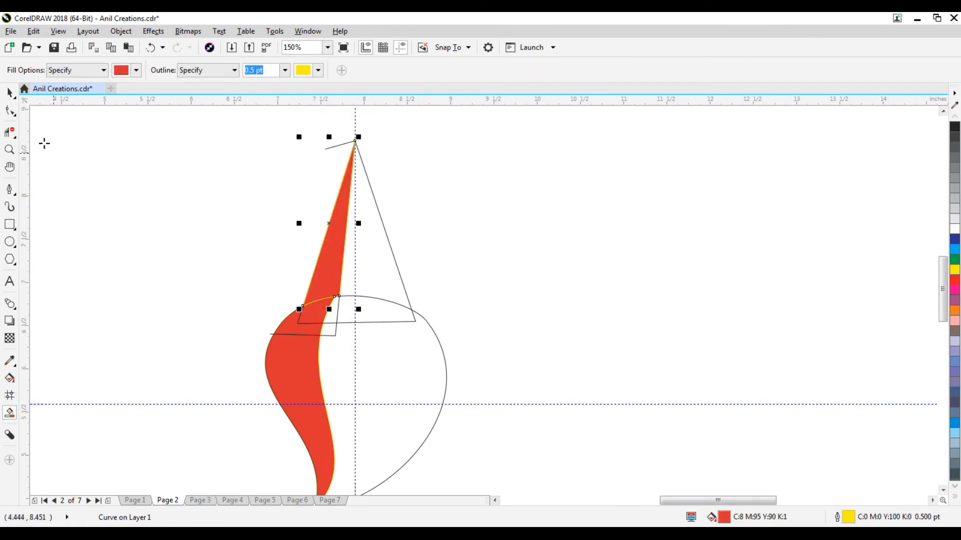
pyautogui.click(10, 93)
pyautogui.click(215, 140)
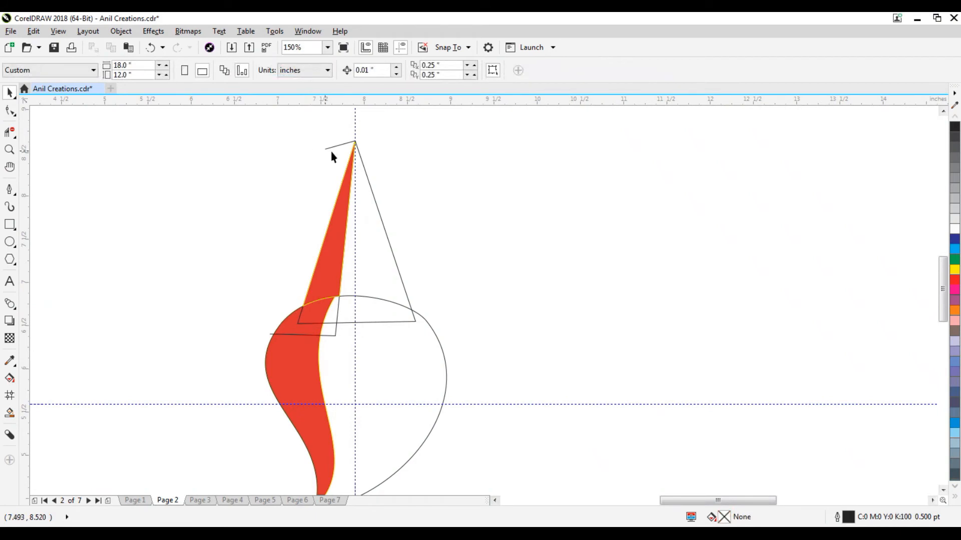
# - Delete the open pen line and smart fill the triangle's remaining part above the leaf in red with a yellow outline
pyautogui.click(333, 148)
pyautogui.press('Delete')
pyautogui.click(10, 413)
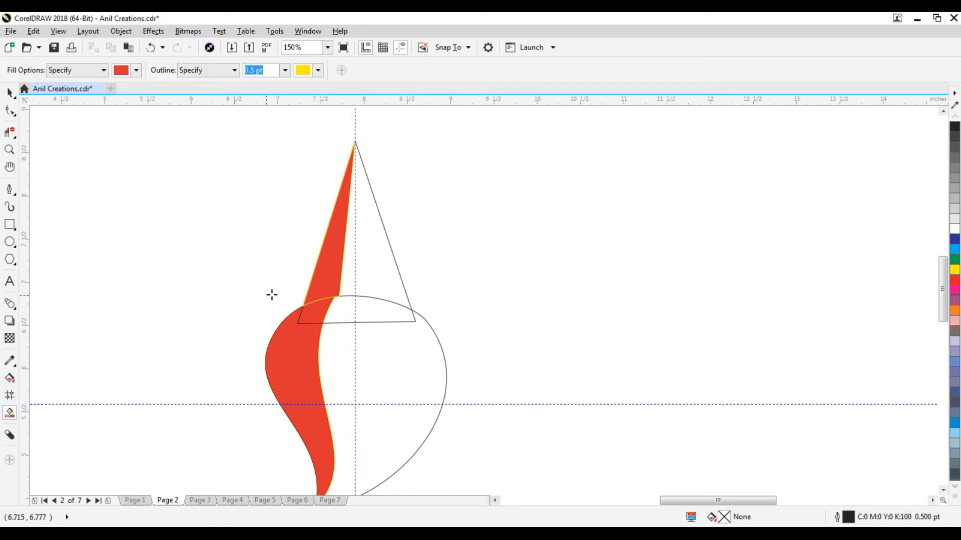
pyautogui.click(376, 276)
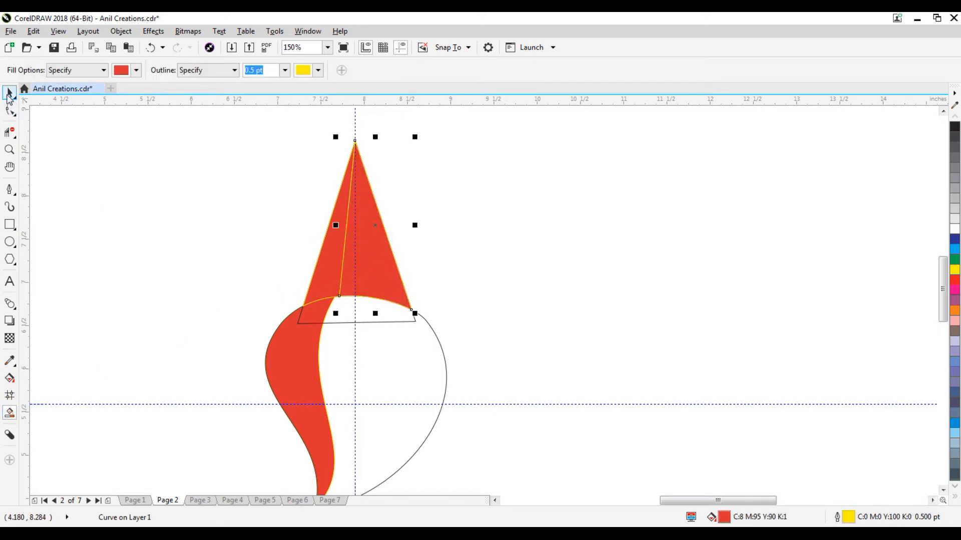
# - Delete the original unfilled triangle outline behind the two filled spike sections
pyautogui.click(9, 96)
pyautogui.click(396, 324)
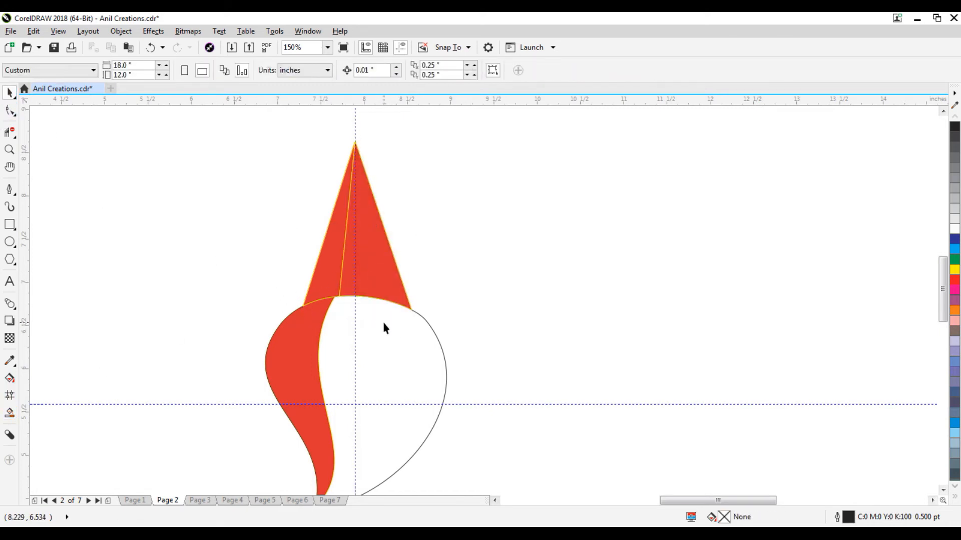
# - Fill the spike's right section with 70% black and convert its fill color from CMYK to RGB
pyautogui.scroll(-2, 385, 320)
pyautogui.scroll(1, 385, 319)
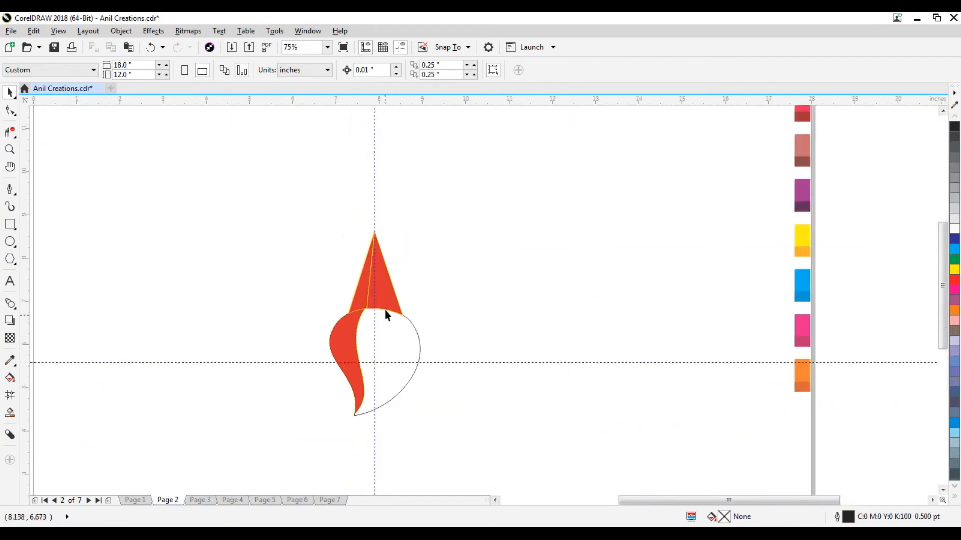
pyautogui.click(386, 287)
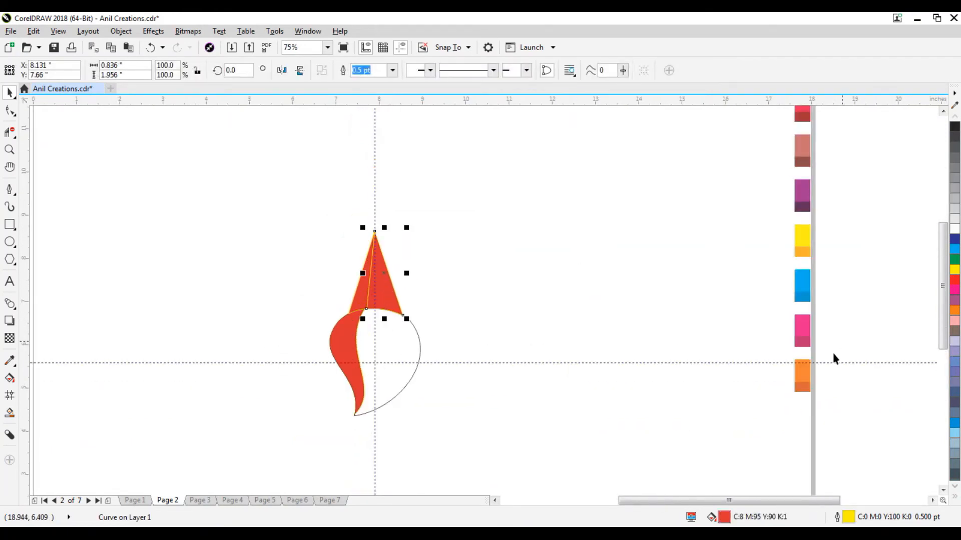
pyautogui.click(955, 157)
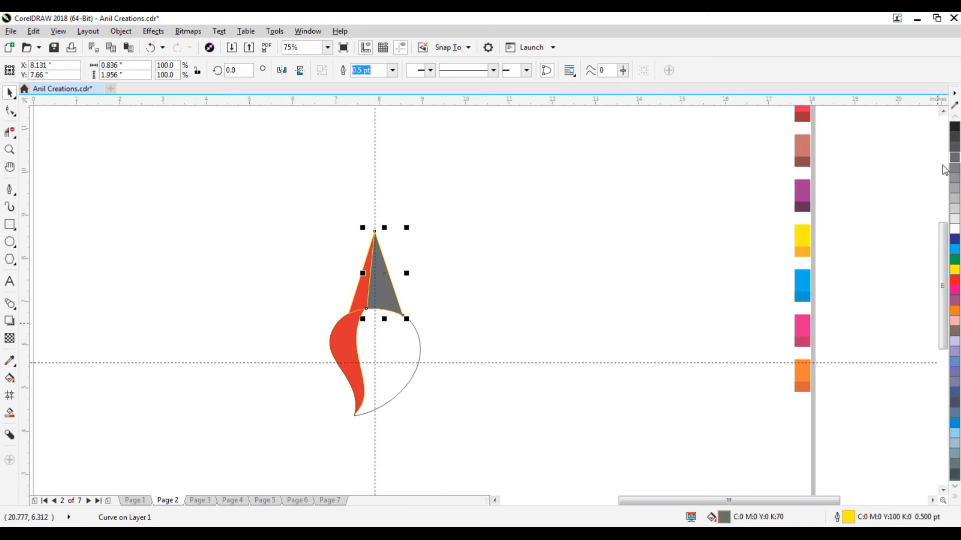
pyautogui.doubleClick(724, 518)
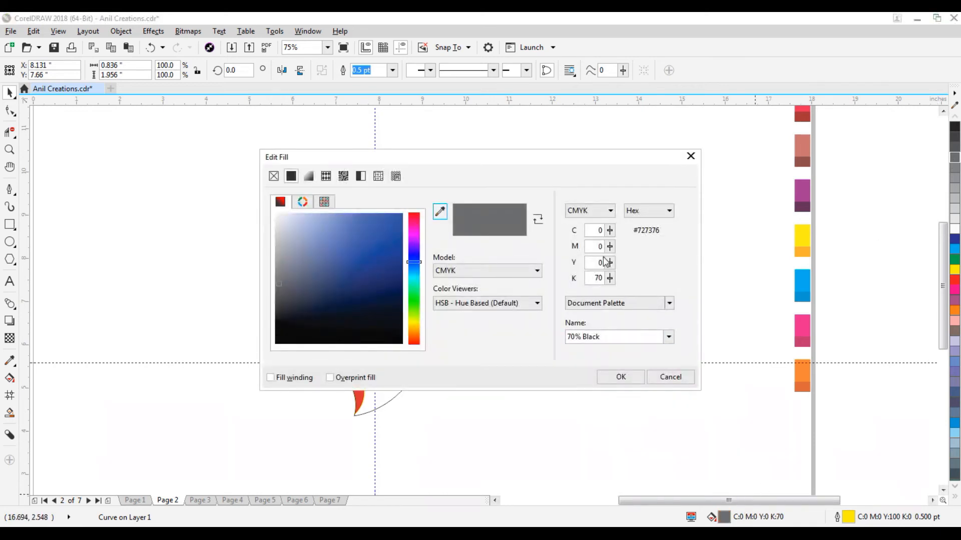
pyautogui.click(608, 210)
pyautogui.click(574, 237)
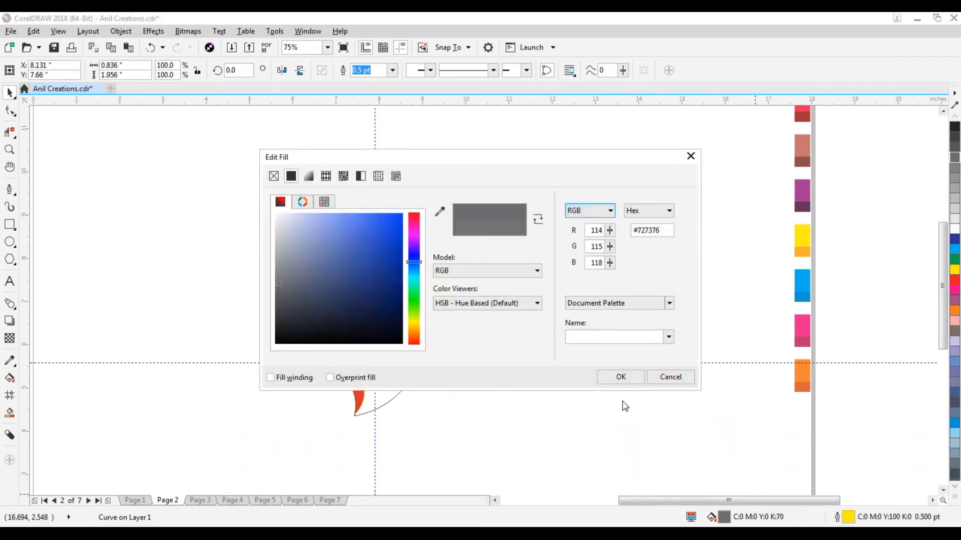
pyautogui.click(620, 376)
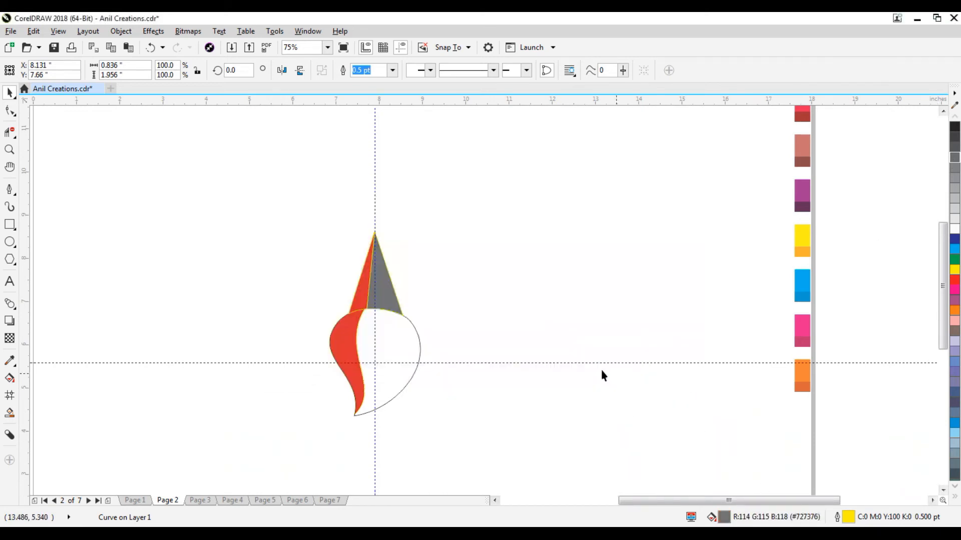
# - Fill the spike's narrow left section with 90% black
pyautogui.click(358, 291)
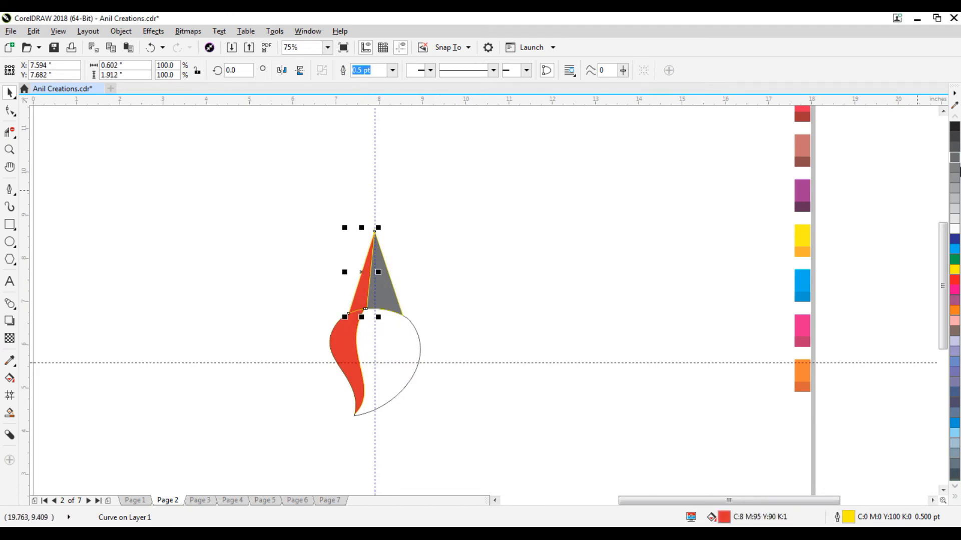
pyautogui.click(955, 146)
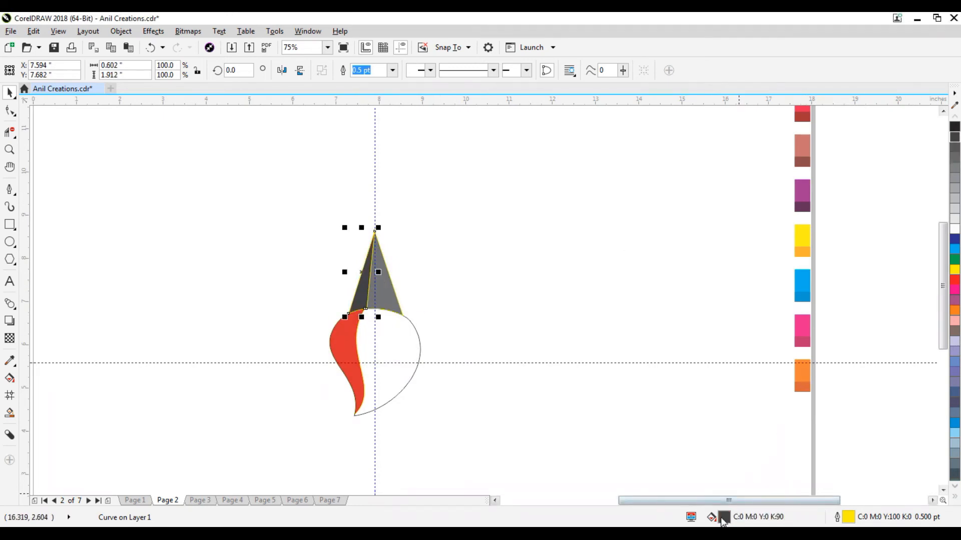
pyautogui.click(524, 287)
# - Try applying the bright red sampled from the page's topmost swatch to the leaf, and undo it
pyautogui.click(405, 340)
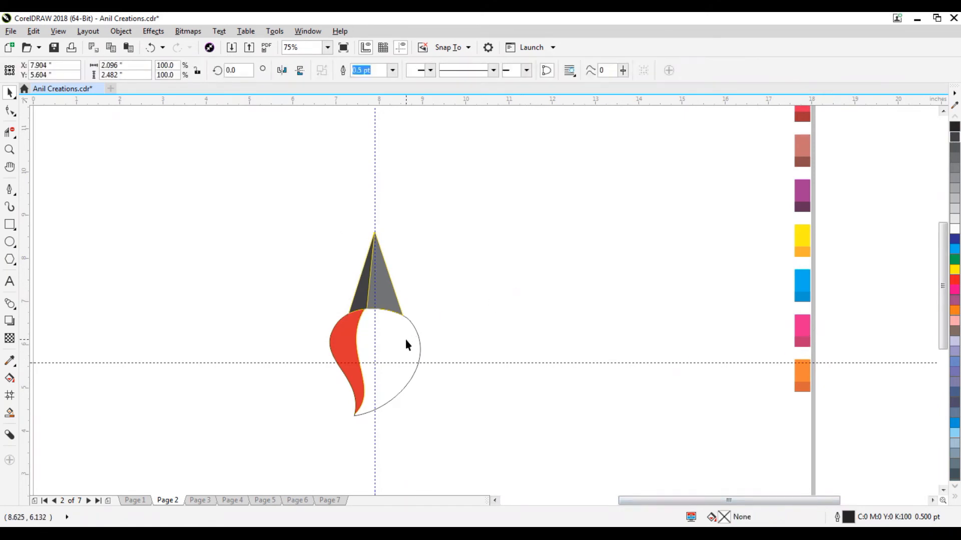
pyautogui.click(10, 360)
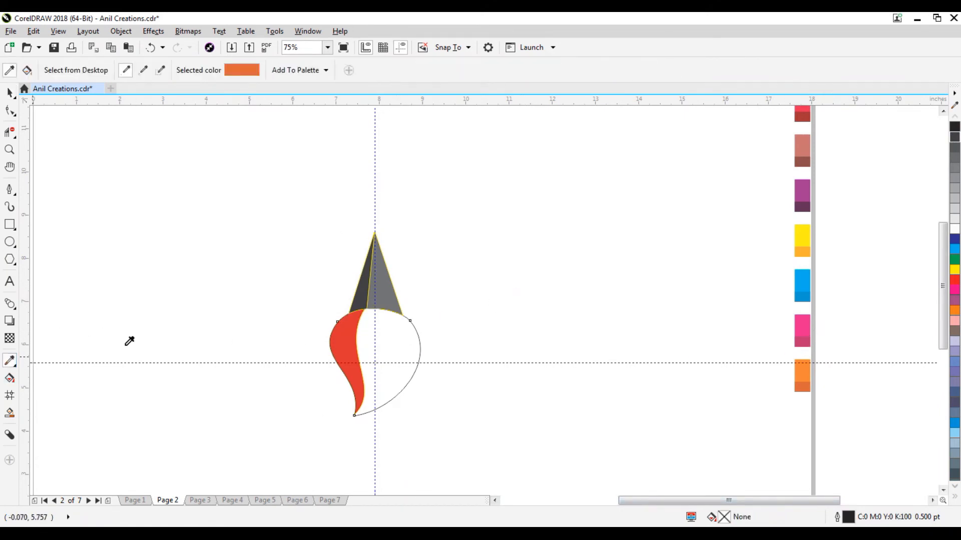
pyautogui.scroll(-2, 738, 294)
pyautogui.scroll(2, 750, 253)
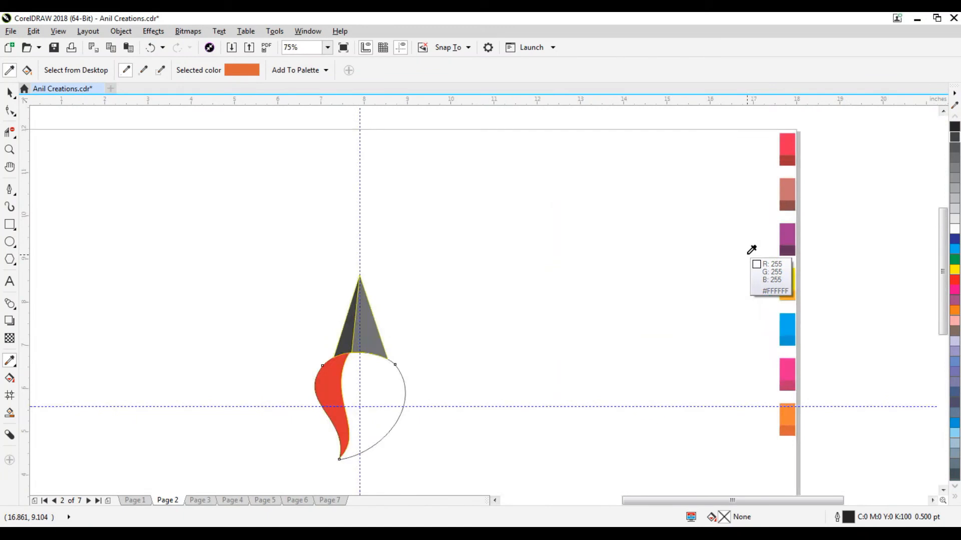
pyautogui.click(788, 147)
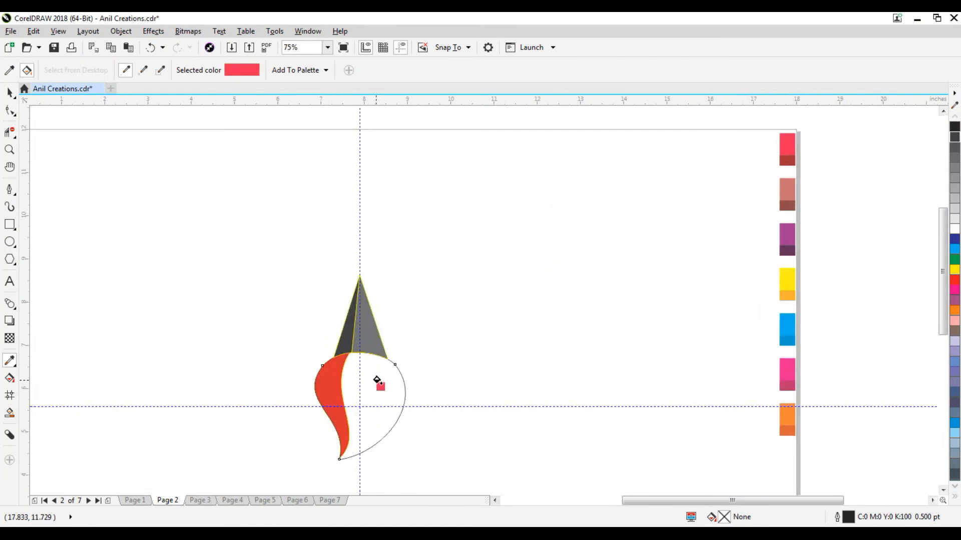
pyautogui.click(376, 381)
pyautogui.click(10, 93)
pyautogui.hotkey('ctrl', 'z')
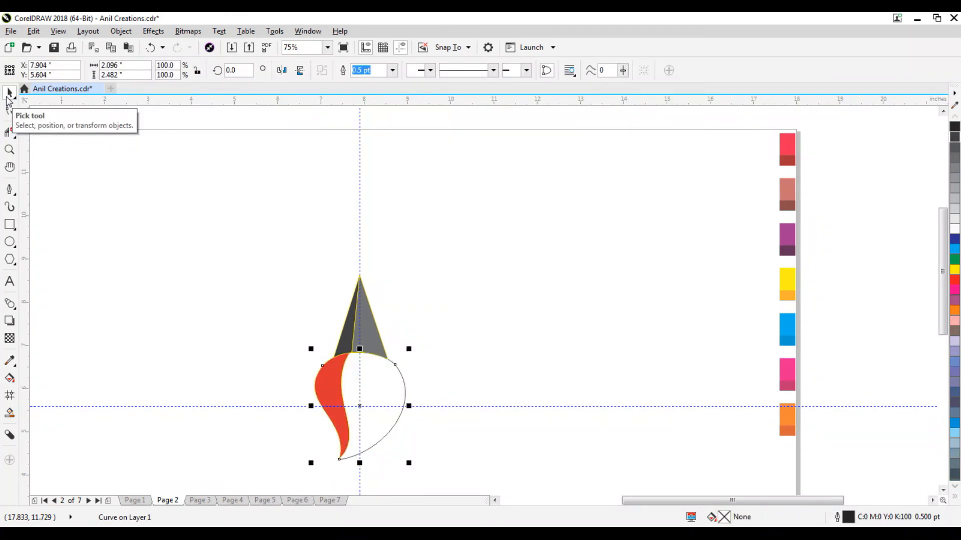
# - Fill the leaf with the topmost swatch's bright red and its left section with that swatch's darker red, using the Color Eyedropper
pyautogui.click(10, 361)
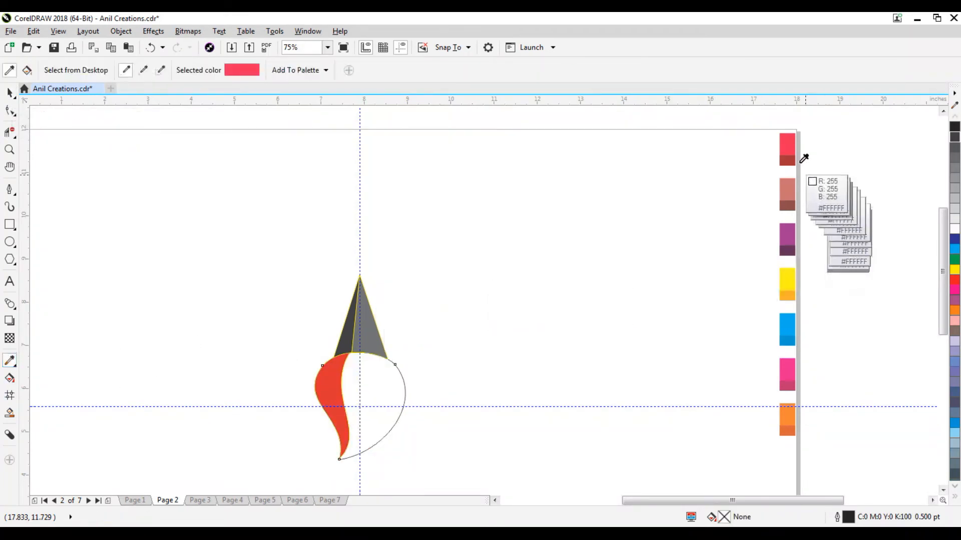
pyautogui.click(792, 136)
pyautogui.click(377, 382)
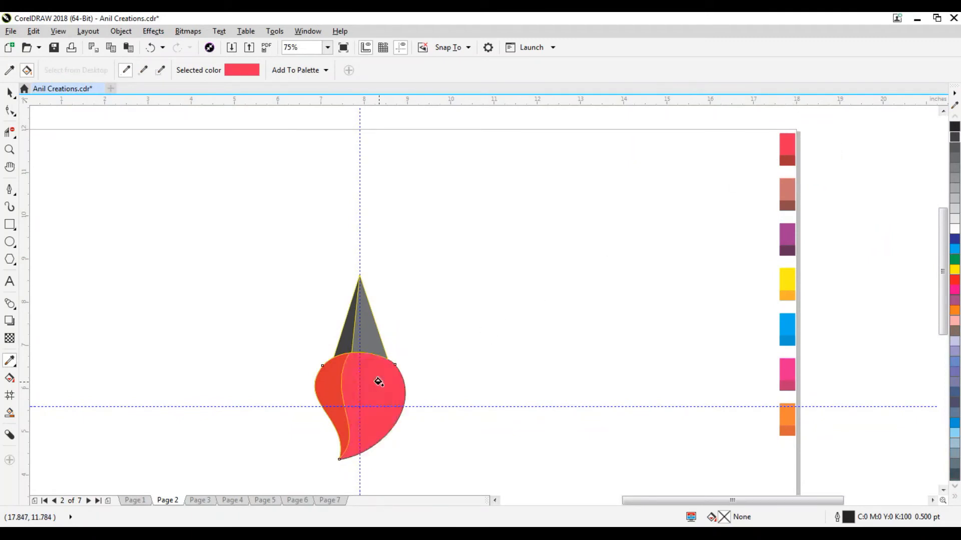
pyautogui.click(793, 161)
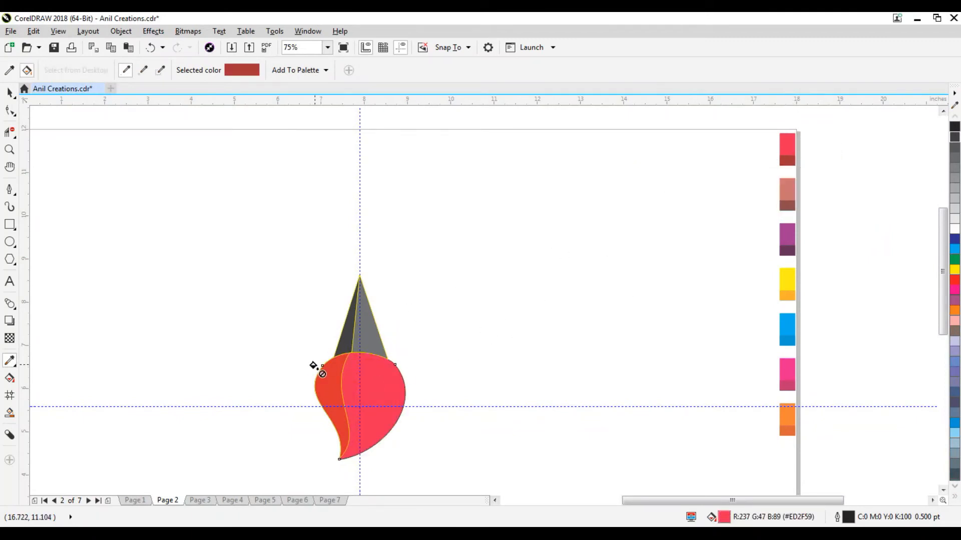
pyautogui.click(324, 374)
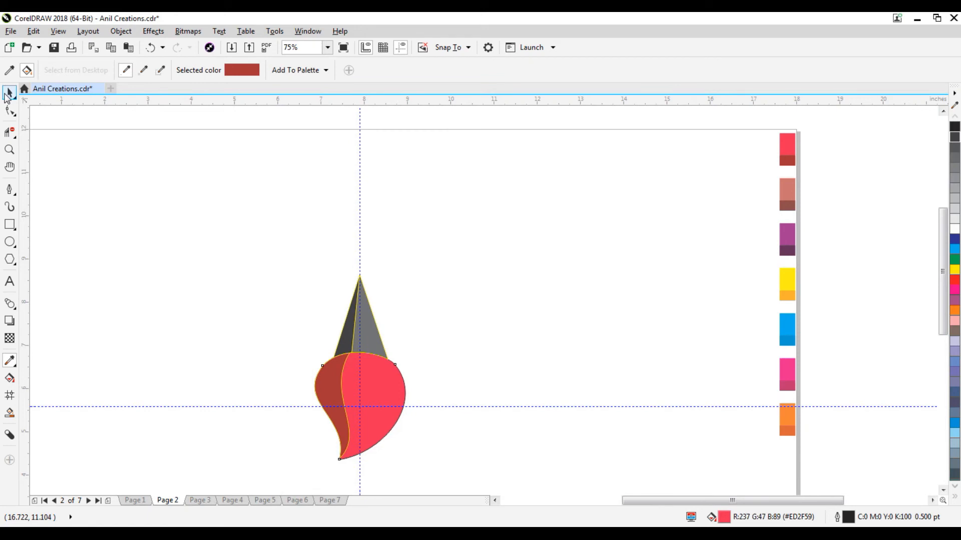
# - Remove the outlines from all four leaf and spike shapes
pyautogui.click(9, 93)
pyautogui.moveTo(467, 206); pyautogui.dragTo(226, 481)
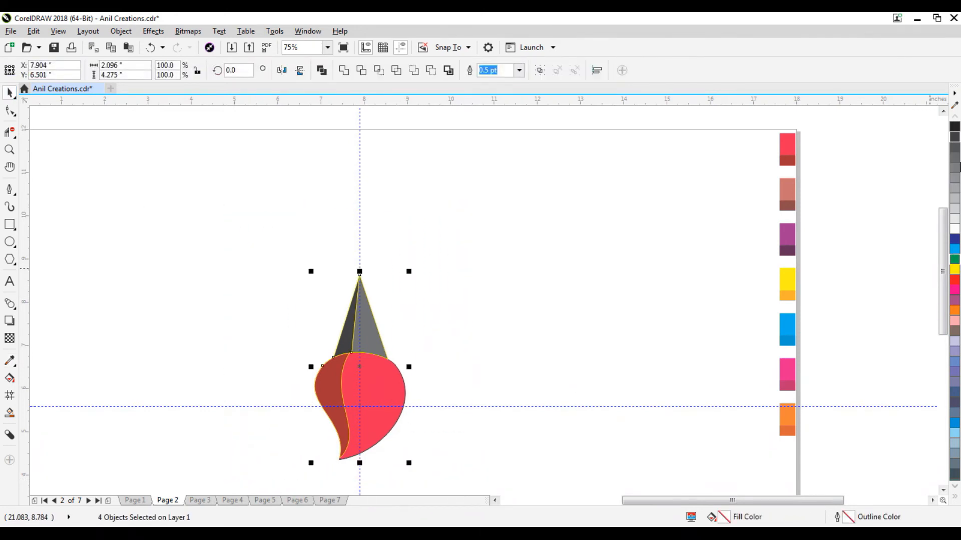
pyautogui.click(953, 497)
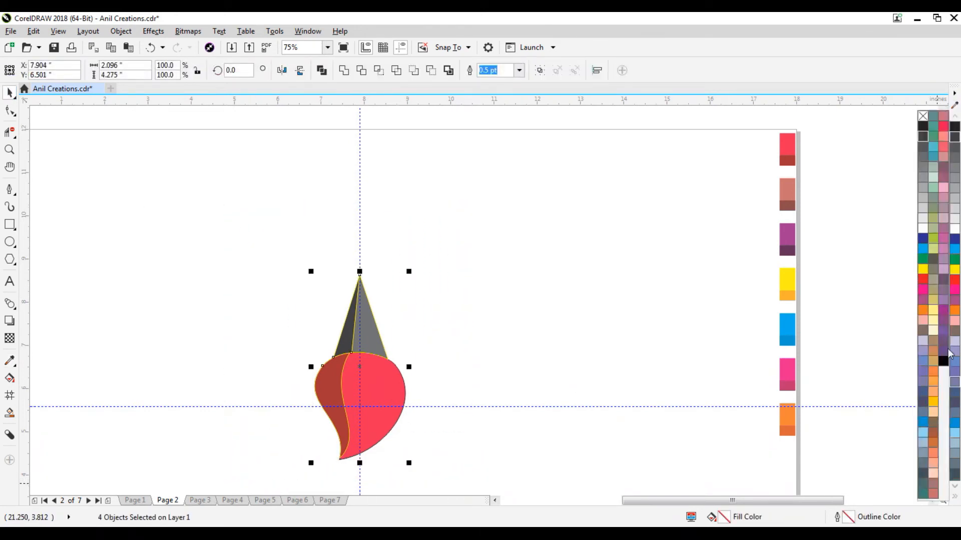
pyautogui.rightClick(923, 119)
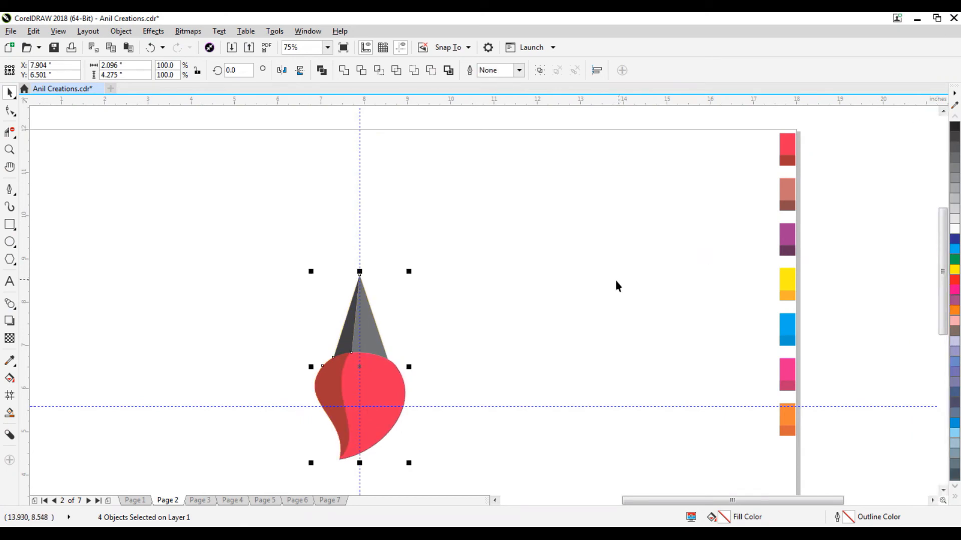
pyautogui.click(594, 285)
# - Try to shift the spike's right grey section slightly down and right, and undo the move
pyautogui.moveTo(504, 217); pyautogui.dragTo(234, 489)
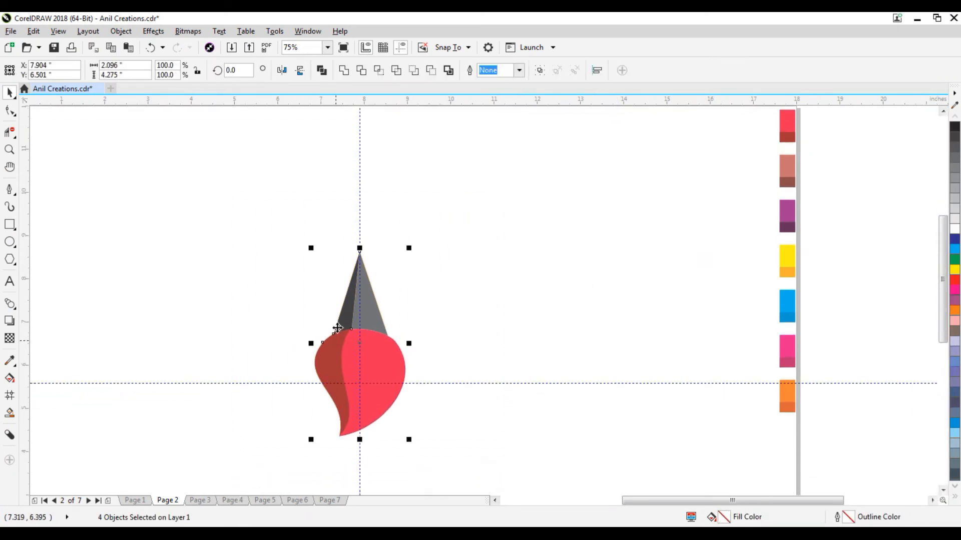
pyautogui.scroll(6, 345, 333)
pyautogui.scroll(-4, 391, 305)
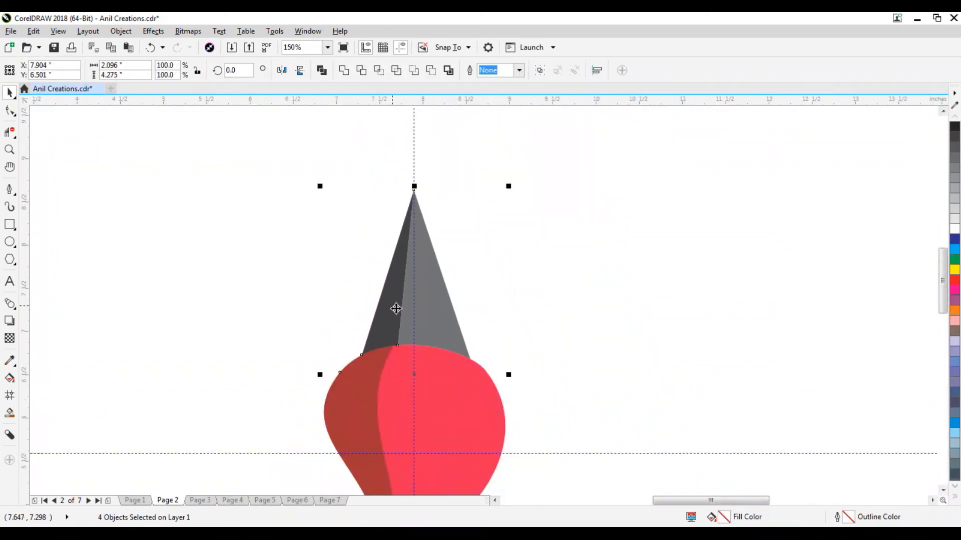
pyautogui.click(501, 323)
pyautogui.scroll(4, 446, 353)
pyautogui.moveTo(472, 328); pyautogui.dragTo(493, 344)
pyautogui.hotkey('ctrl', 'z')
pyautogui.scroll(-1, 466, 343)
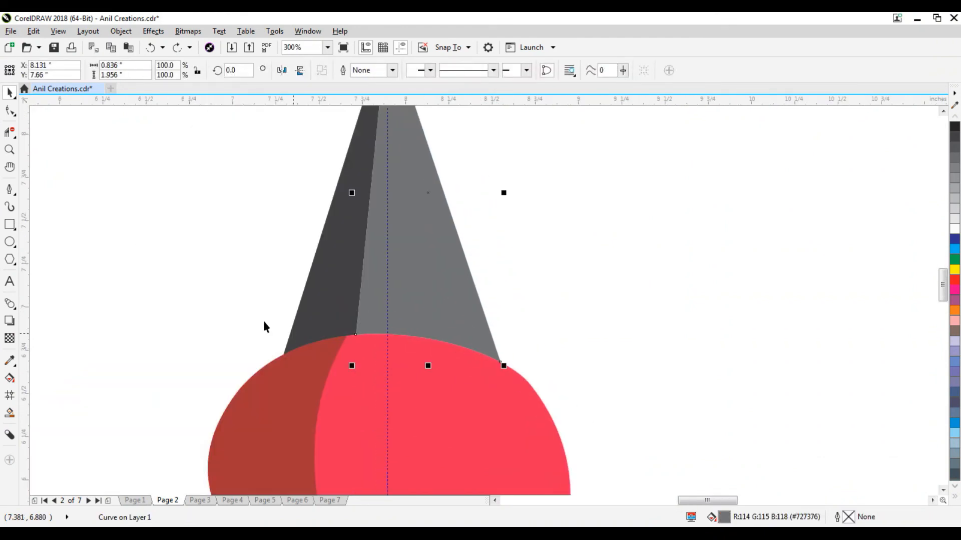
# - Move the right grey section's lower-left node left to the top of the leaf's dividing curve, and send the section behind the other shapes
pyautogui.click(10, 111)
pyautogui.scroll(1, 352, 336)
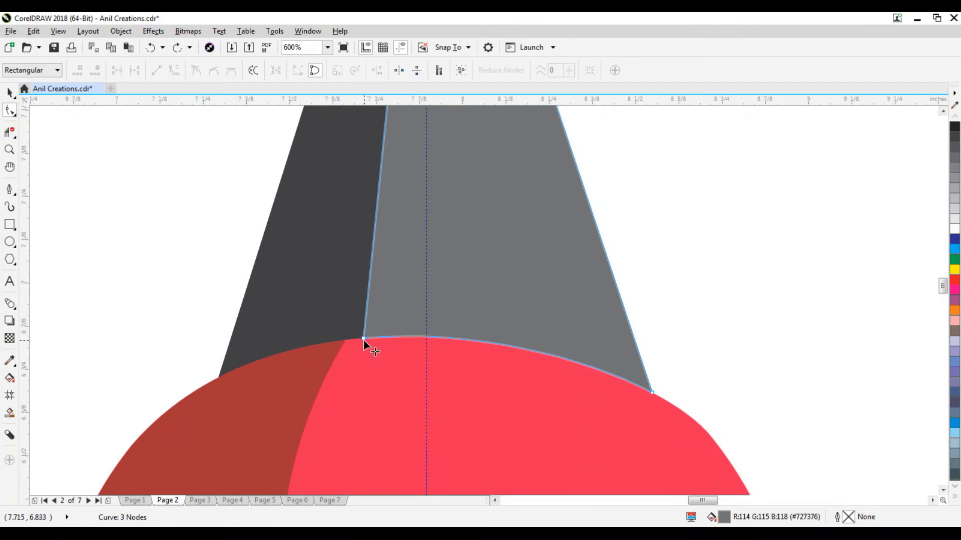
pyautogui.click(361, 340)
pyautogui.moveTo(359, 341); pyautogui.dragTo(346, 347)
pyautogui.click(9, 92)
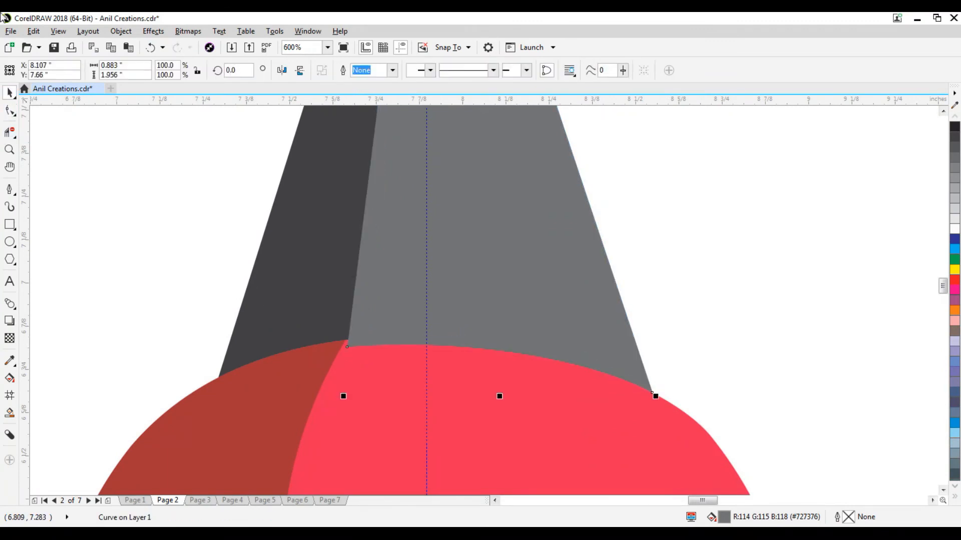
pyautogui.hotkey('ctrl', 'pagedown')
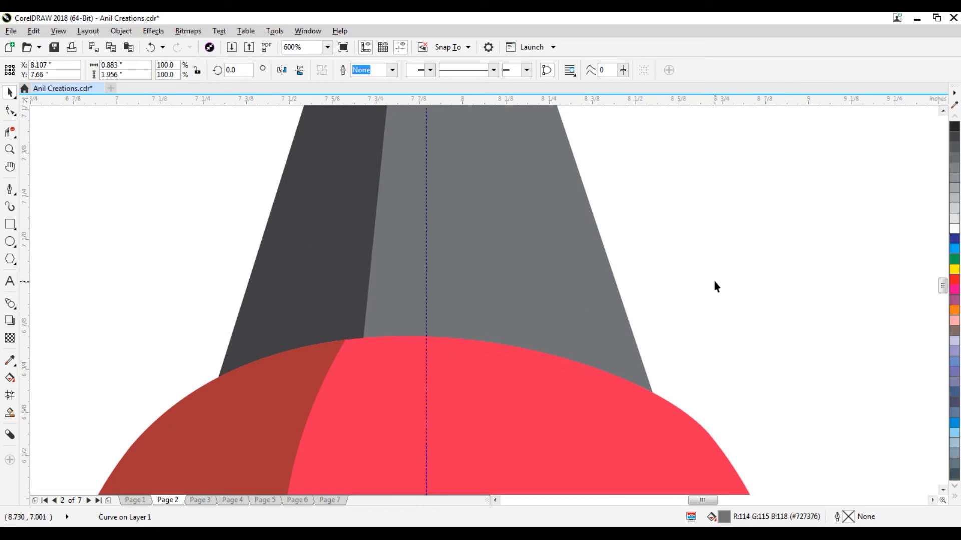
pyautogui.click(713, 283)
# - Nudge both grey spike sections down about 0.02 in into the leaf and send them to the back
pyautogui.scroll(-1, 568, 328)
pyautogui.click(560, 306)
pyautogui.keyDown('shift'); pyautogui.click(453, 287); pyautogui.keyUp('shift')
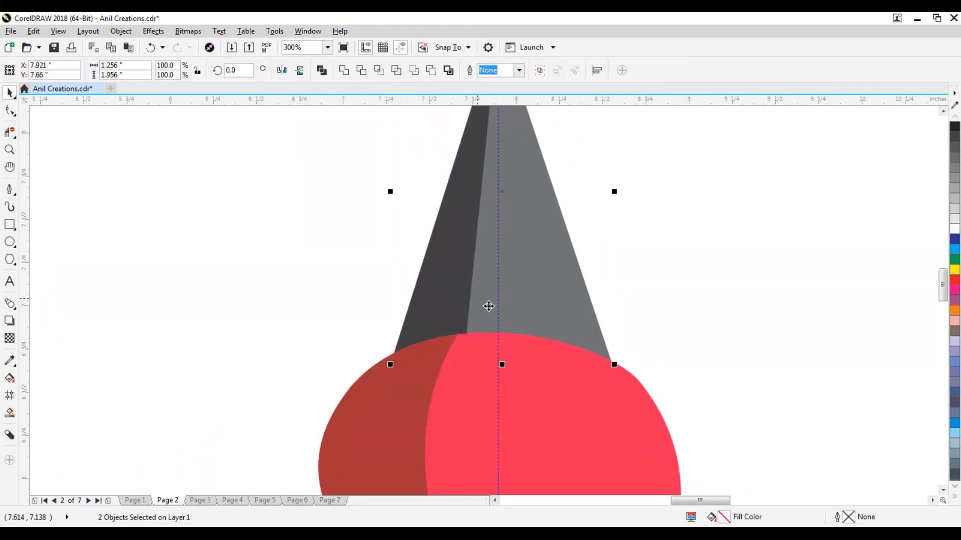
pyautogui.scroll(2, 477, 299)
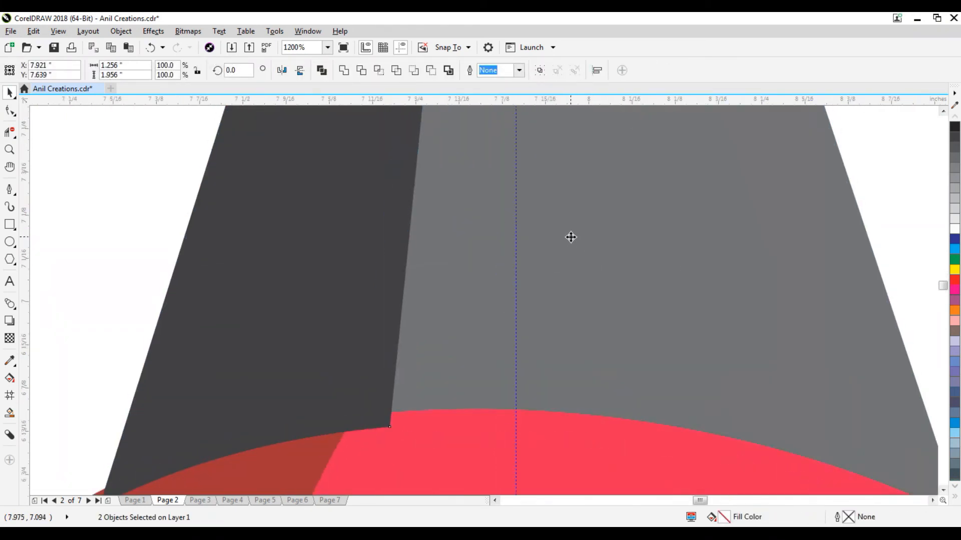
pyautogui.hotkey('shift', 'pagedown')
pyautogui.scroll(-3, 572, 237)
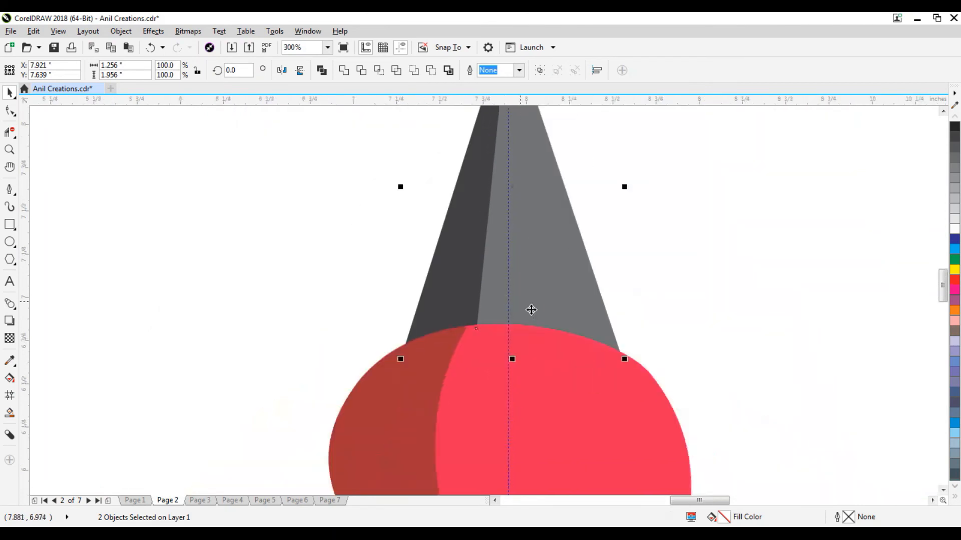
pyautogui.click(606, 226)
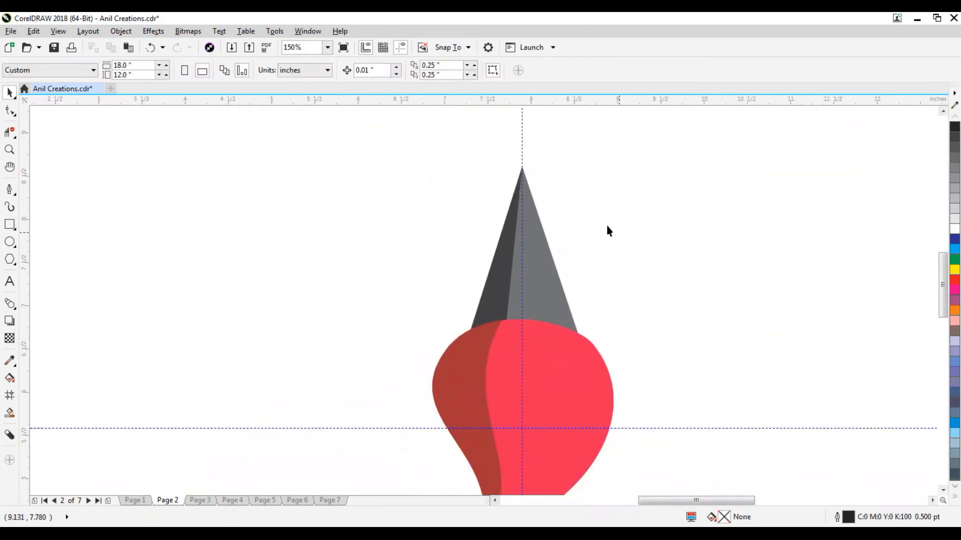
# - Delete the vertical and horizontal guidelines crossing the motif
pyautogui.click(521, 305)
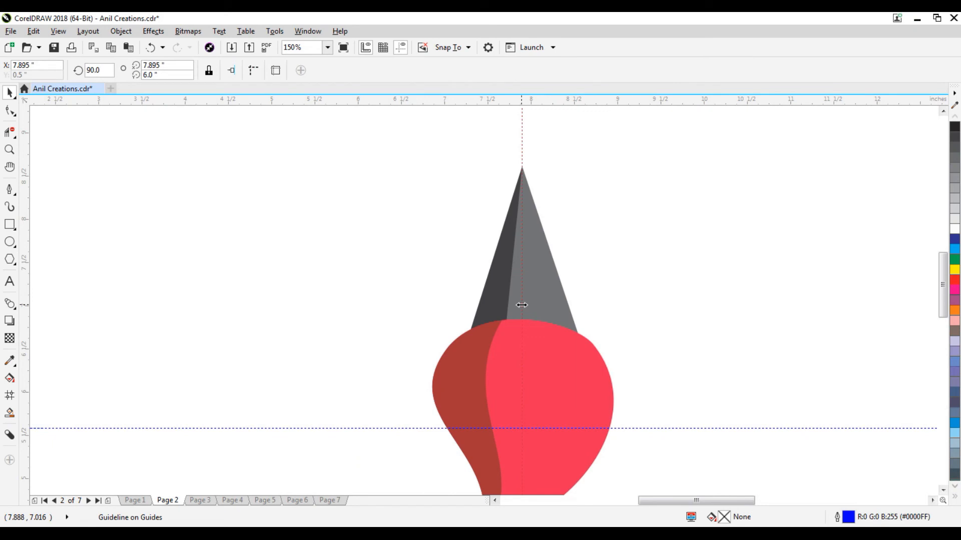
pyautogui.press('Delete')
pyautogui.click(623, 428)
pyautogui.press('Delete')
# - Group the two leaf sections and two spike sections into one object
pyautogui.scroll(-2, 578, 343)
pyautogui.moveTo(507, 410); pyautogui.dragTo(502, 418)
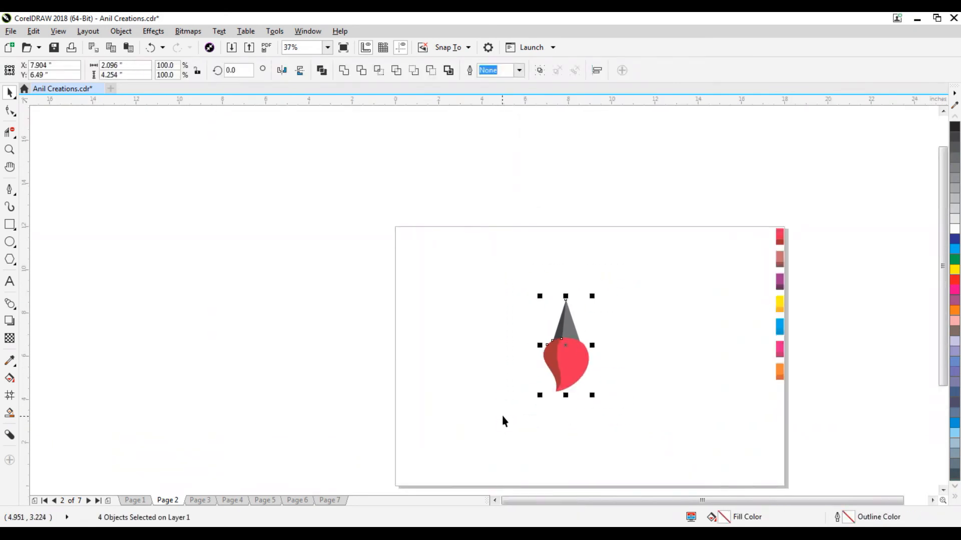
pyautogui.hotkey('ctrl', 'g')
# - Move the motif group's rotation centre up to the tip of the grey spike
pyautogui.scroll(2, 573, 331)
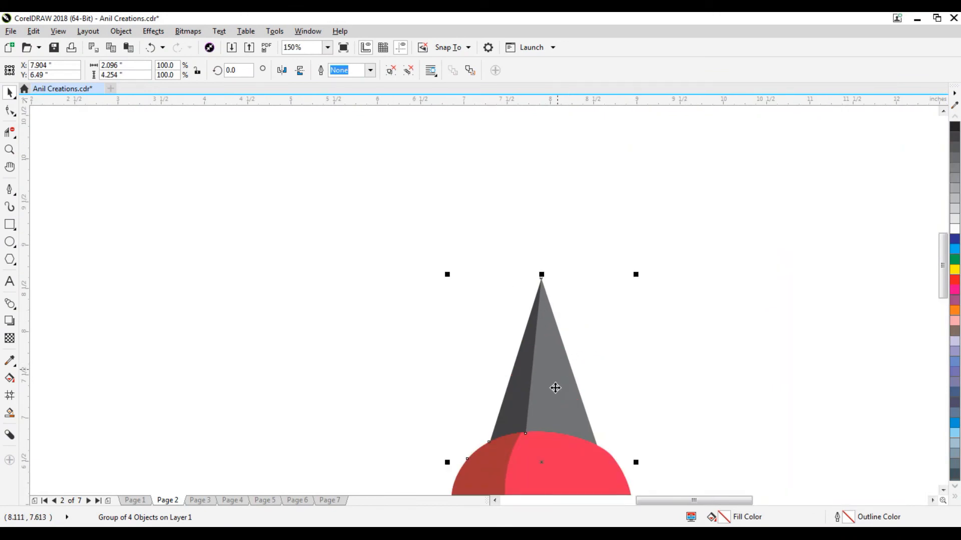
pyautogui.click(558, 456)
pyautogui.moveTo(540, 461); pyautogui.dragTo(540, 439)
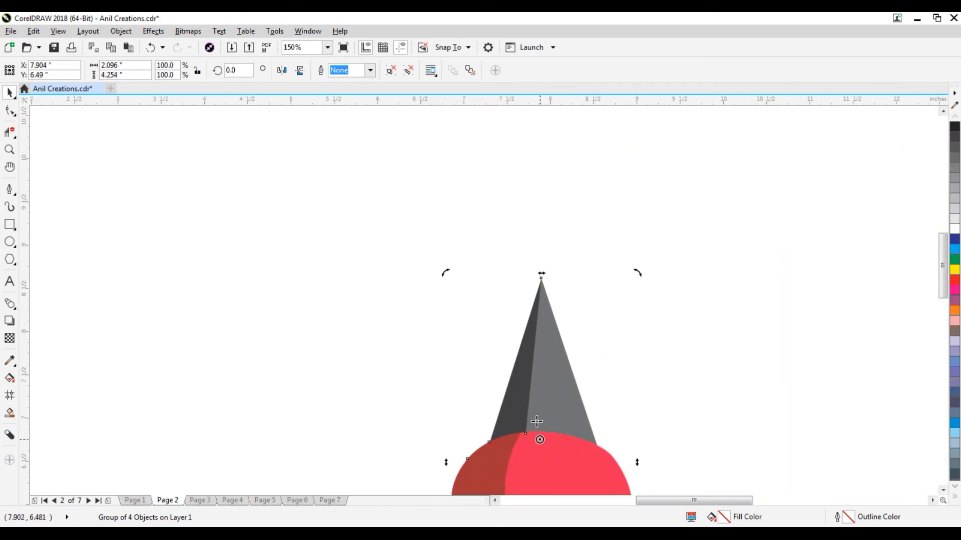
pyautogui.scroll(-1, 545, 308)
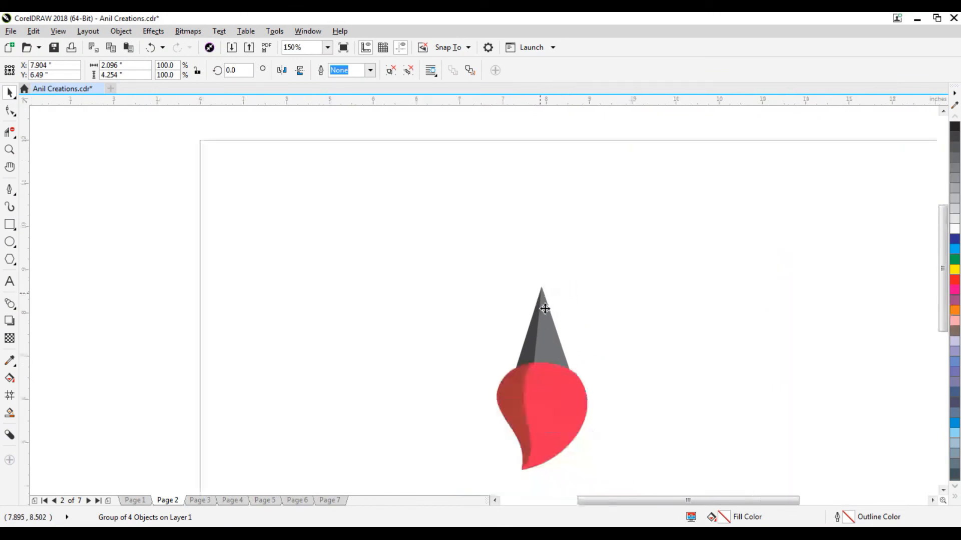
# - Scale the motif group down proportionally to about 25.9%, roughly 0.54 by 1.10 in
pyautogui.scroll(-3, 545, 309)
pyautogui.click(581, 346)
pyautogui.click(545, 336)
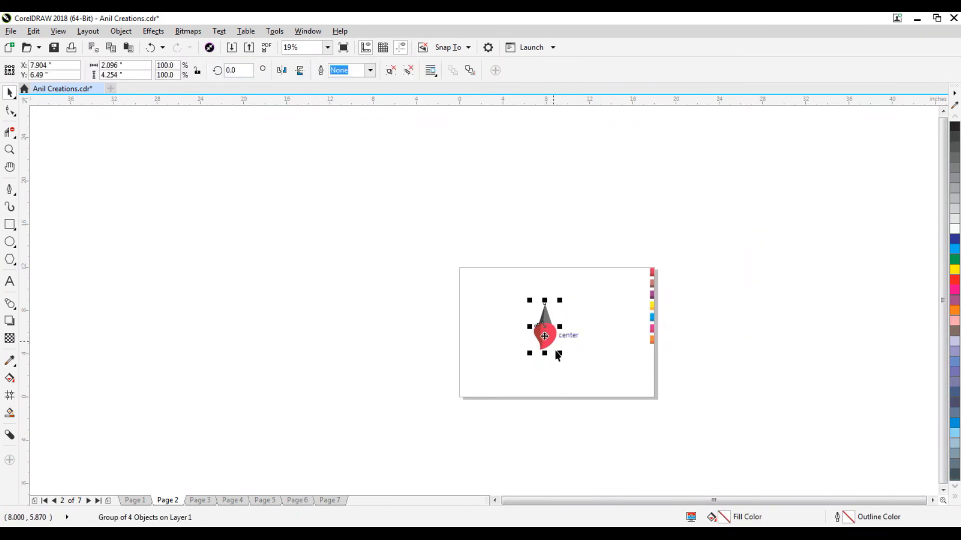
pyautogui.moveTo(560, 354); pyautogui.dragTo(491, 269)
# - Rotate a copy of the small motif clockwise by about 51.4° around the spike's tip
pyautogui.scroll(3, 545, 336)
pyautogui.moveTo(485, 261); pyautogui.dragTo(525, 347)
pyautogui.click(524, 347)
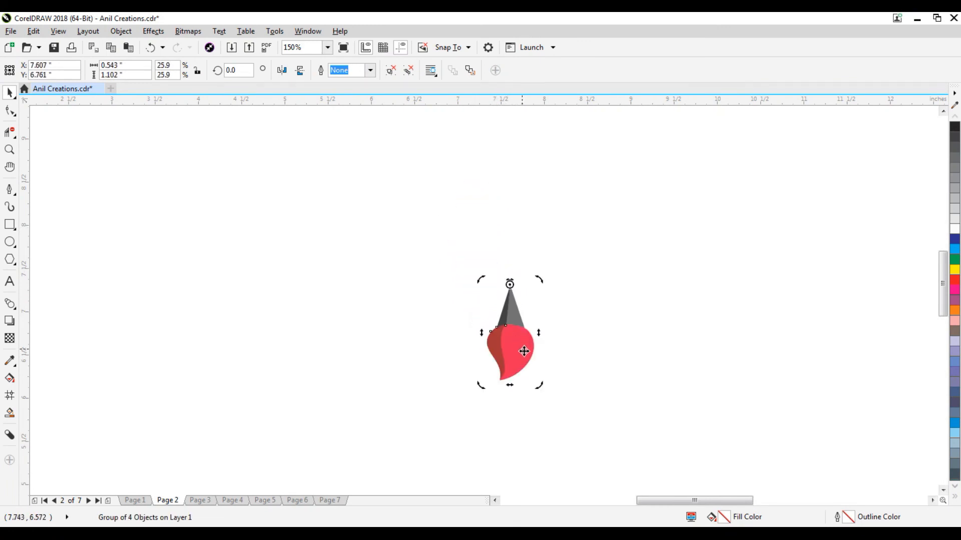
pyautogui.hotkey('ctrl', 'z')
pyautogui.moveTo(531, 418); pyautogui.dragTo(409, 450)
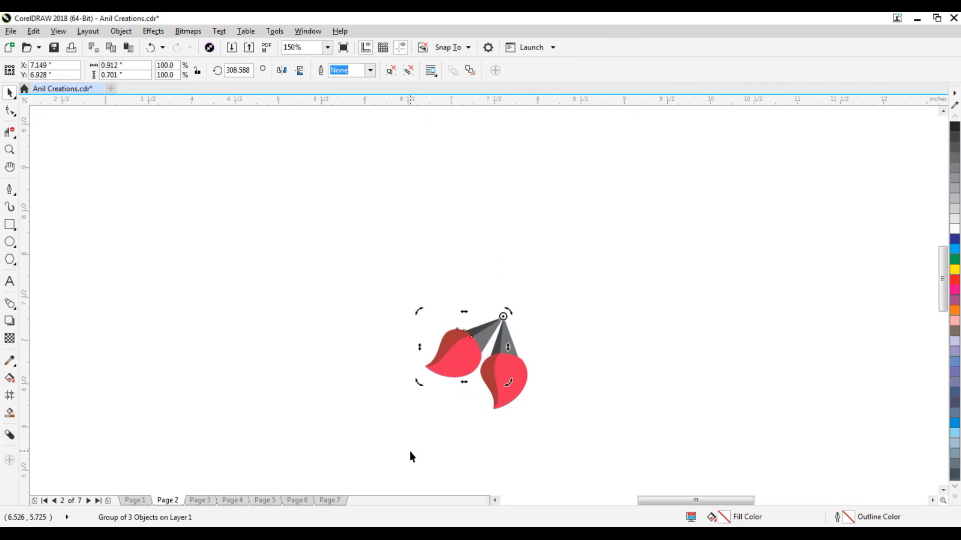
# - Repeat the rotated duplication five more times to complete a ring of seven motifs, and deselect
pyautogui.hotkey('ctrl', 'r')
pyautogui.hotkey('ctrl', 'r')
pyautogui.hotkey('ctrl', 'r')
pyautogui.hotkey('ctrl', 'r')
pyautogui.hotkey('ctrl', 'r')
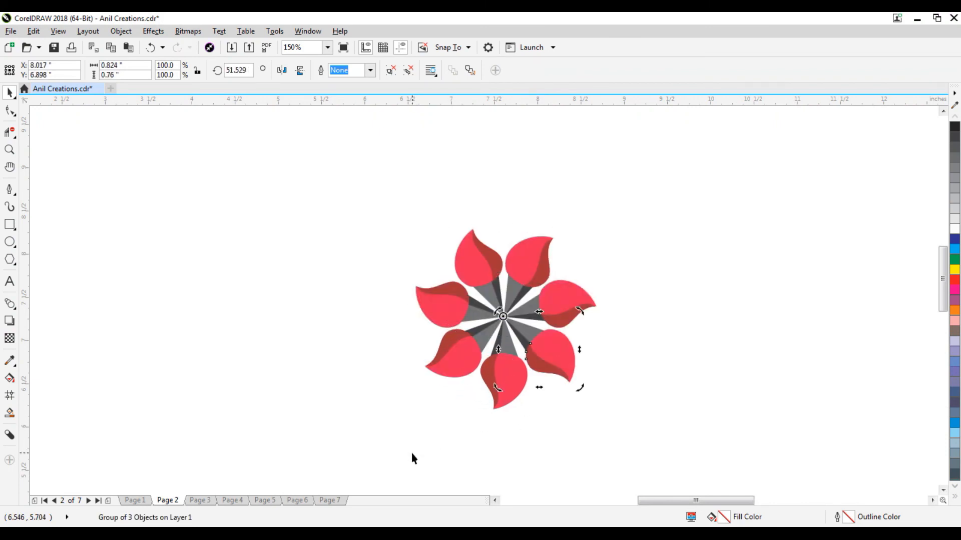
pyautogui.click(609, 373)
# - Recolour the lower-left leaf with the salmon and brown sampled from the second swatch pair beside the page edge
pyautogui.scroll(-3, 452, 342)
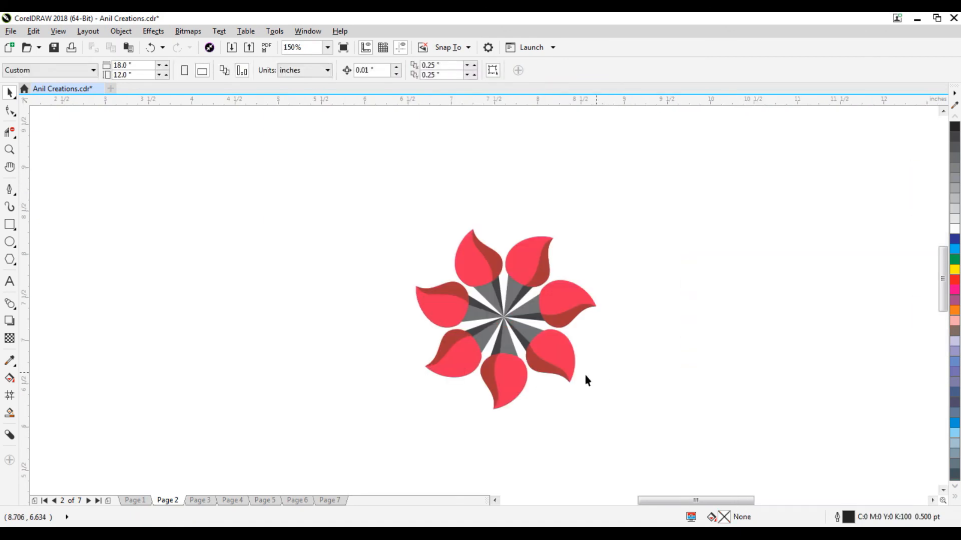
pyautogui.scroll(-2, 452, 338)
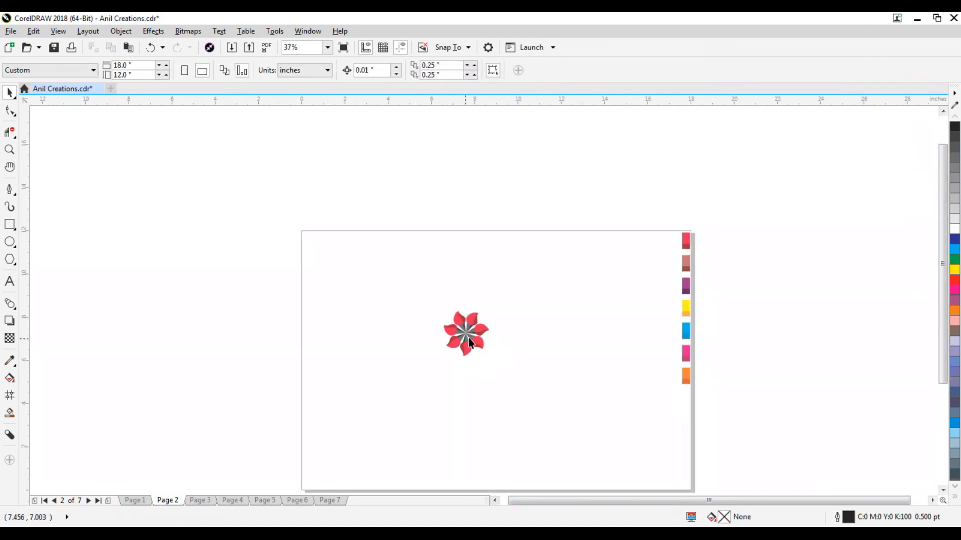
pyautogui.scroll(1, 487, 332)
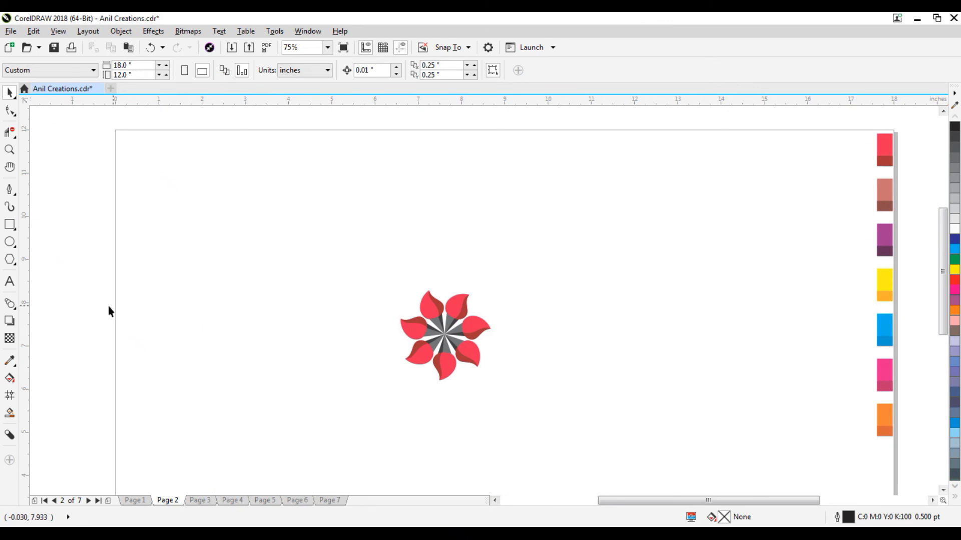
pyautogui.click(11, 360)
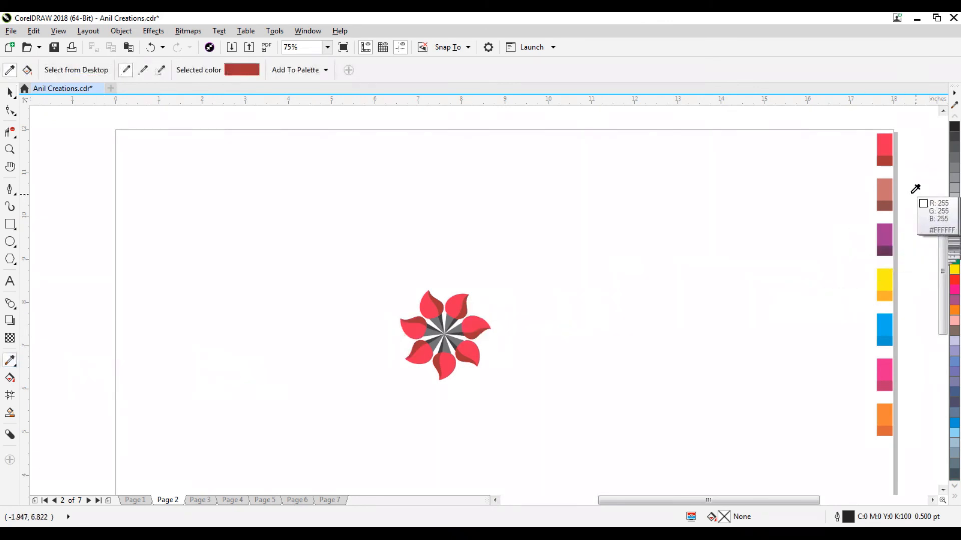
pyautogui.click(891, 184)
pyautogui.click(419, 353)
pyautogui.keyDown('shift'); pyautogui.click(884, 205); pyautogui.keyUp('shift')
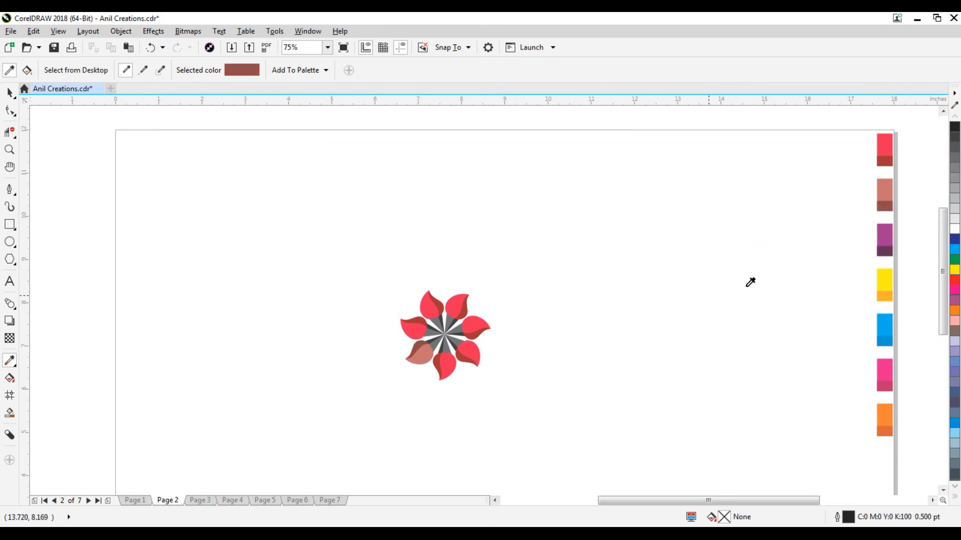
# - Recolour the left leaf in the two sampled purples and the upper-left leaf in the sampled yellow and amber
pyautogui.click(884, 235)
pyautogui.click(407, 328)
pyautogui.click(884, 250)
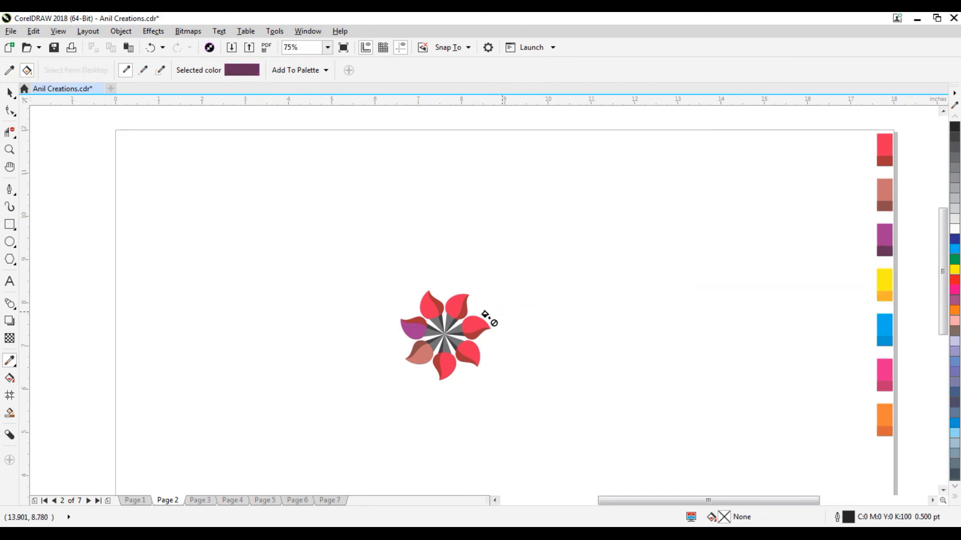
pyautogui.click(416, 318)
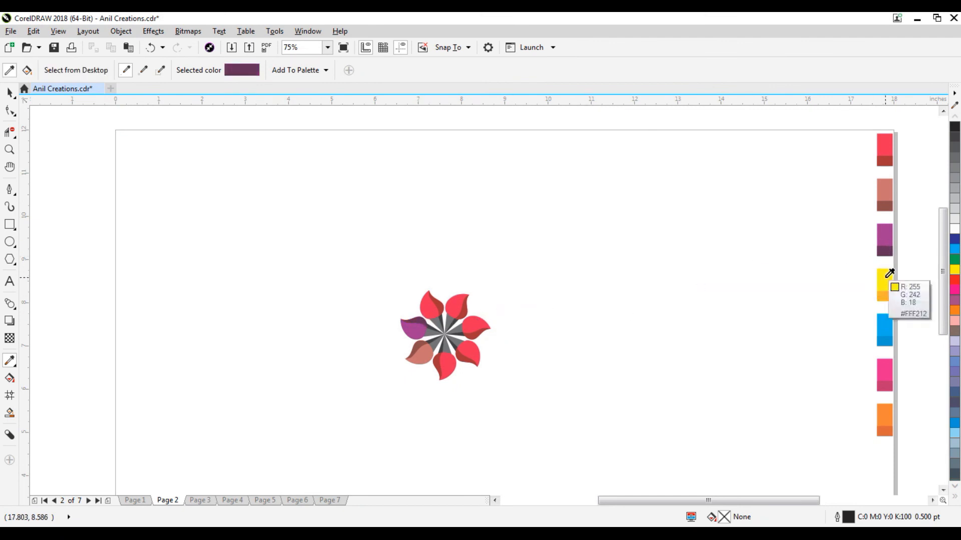
pyautogui.click(886, 283)
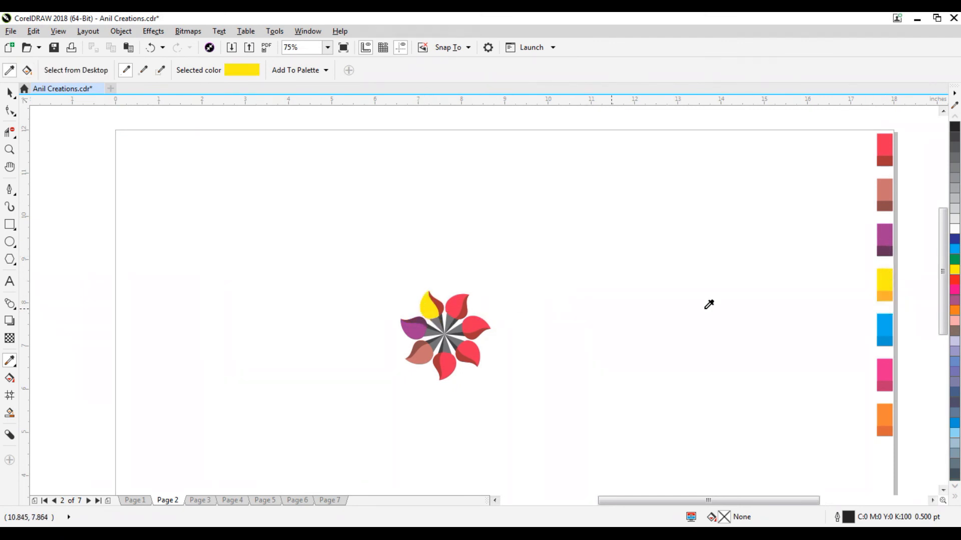
pyautogui.click(884, 297)
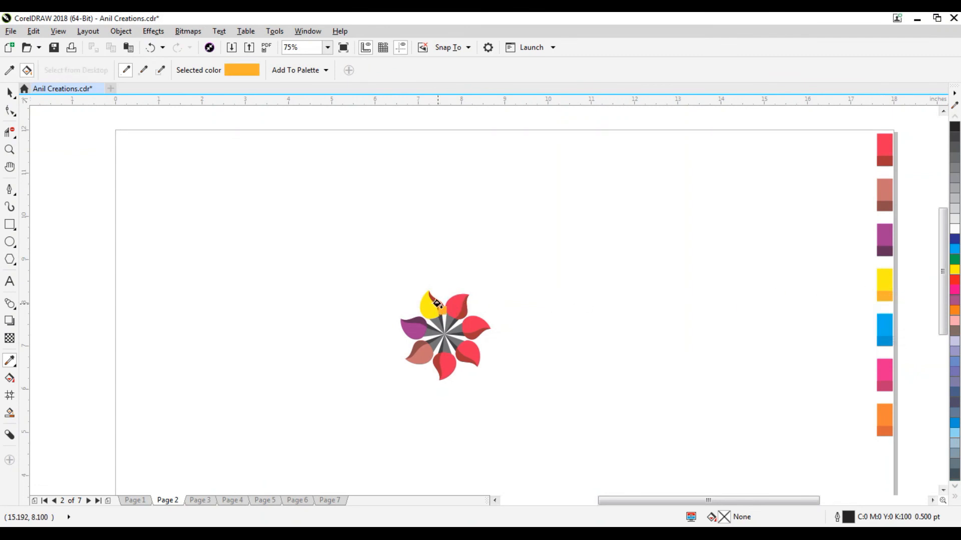
# - Recolour the upper-right leaf with the light and dark blue sampled from the blue swatch pair
pyautogui.keyDown('shift'); pyautogui.click(884, 328); pyautogui.keyUp('shift')
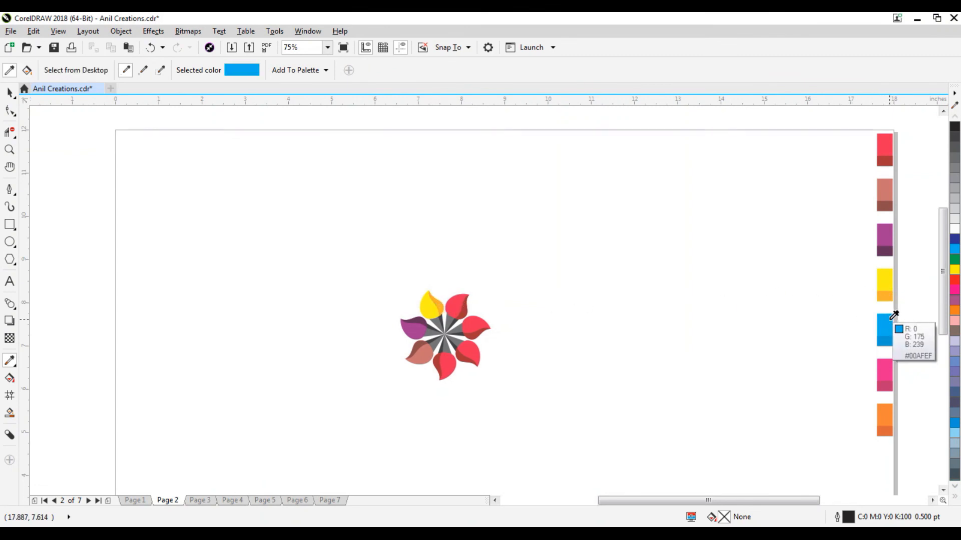
pyautogui.click(451, 301)
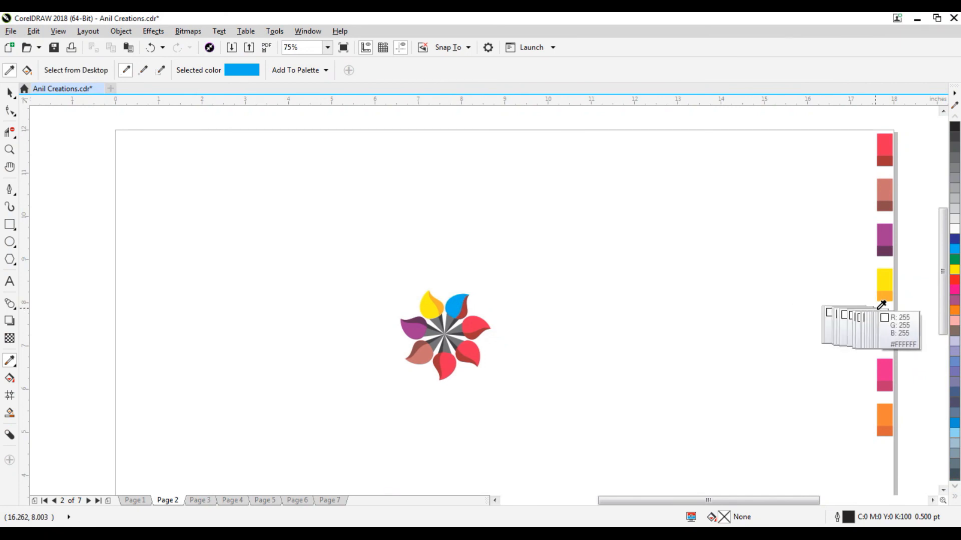
pyautogui.click(884, 297)
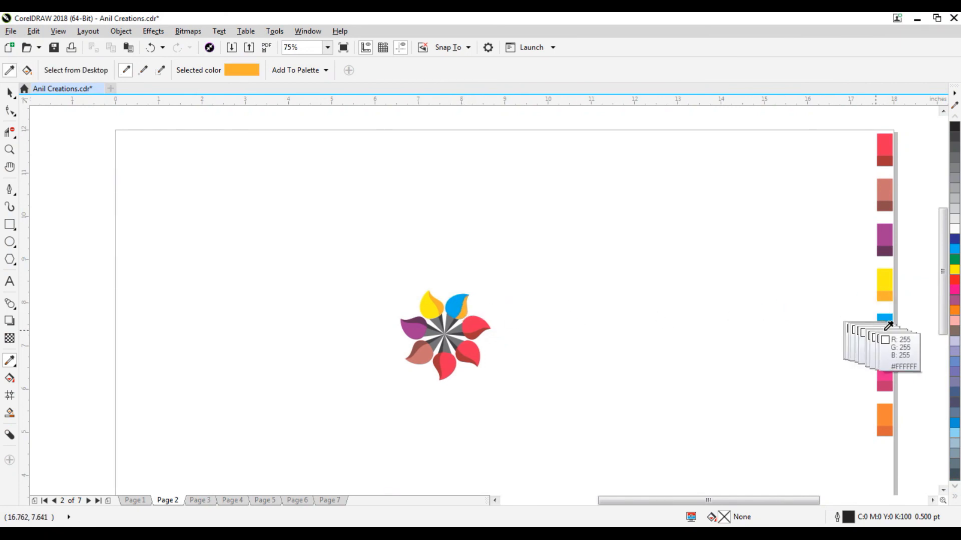
pyautogui.keyDown('shift'); pyautogui.click(884, 325); pyautogui.keyUp('shift')
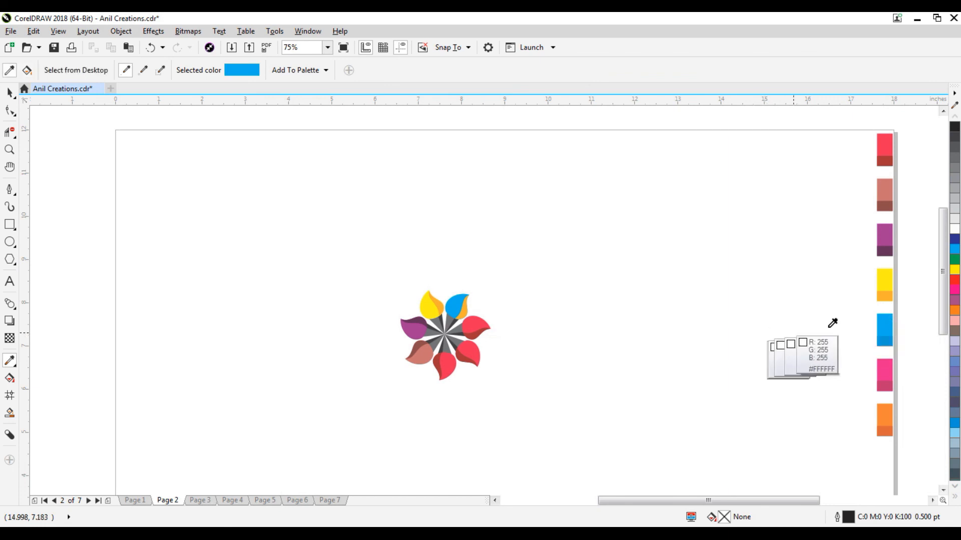
pyautogui.keyDown('shift'); pyautogui.click(891, 337); pyautogui.keyUp('shift')
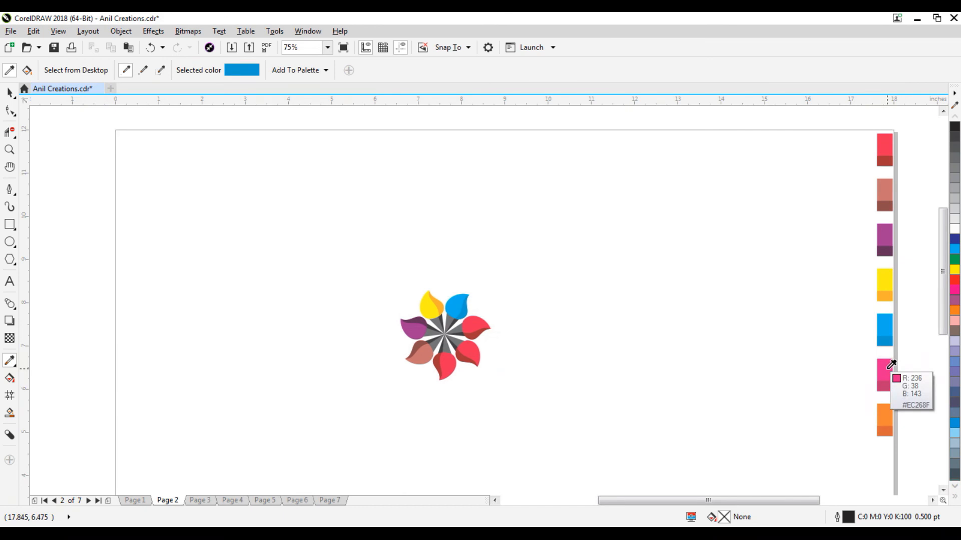
# - Recolour the right leaf with the two sampled pinks and the lower-right leaf with the two sampled oranges
pyautogui.keyDown('shift'); pyautogui.click(885, 372); pyautogui.keyUp('shift')
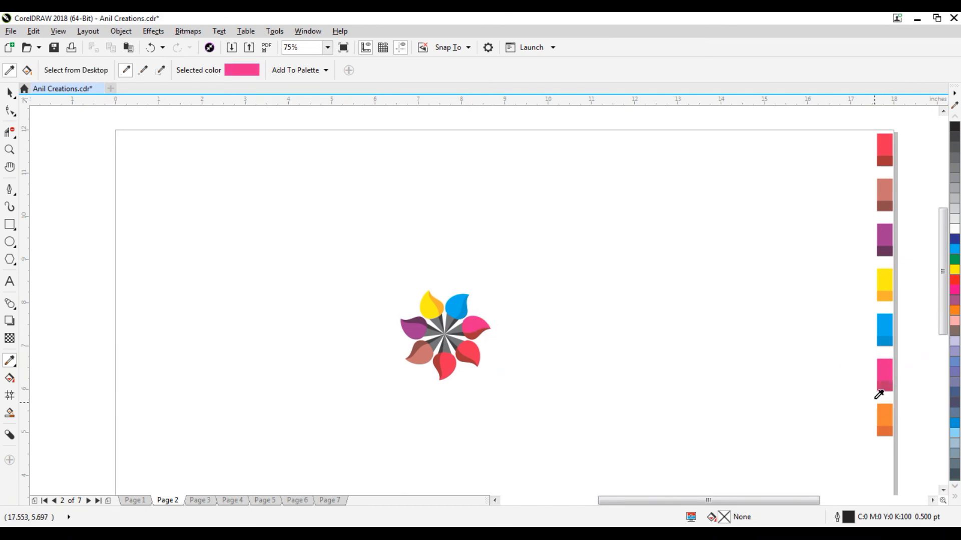
pyautogui.keyDown('shift'); pyautogui.click(884, 387); pyautogui.keyUp('shift')
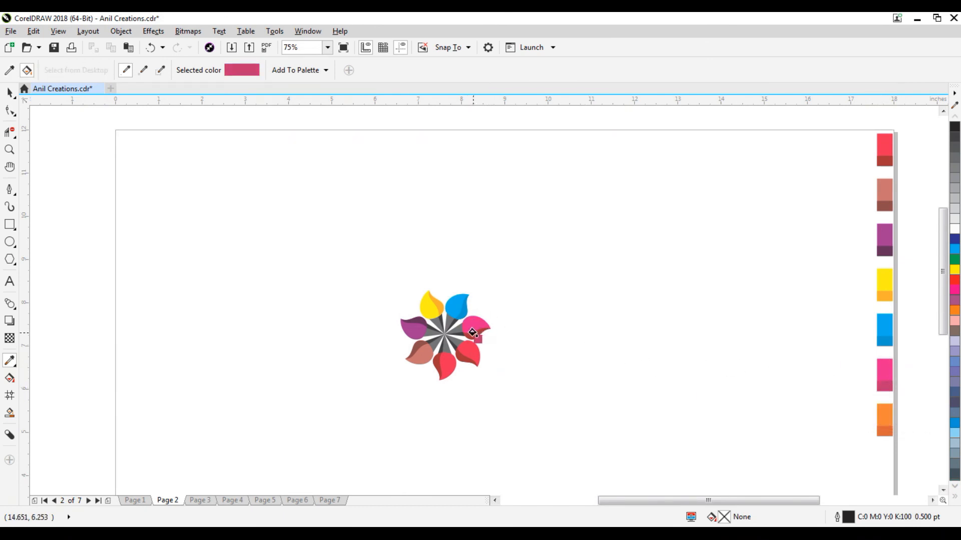
pyautogui.click(884, 419)
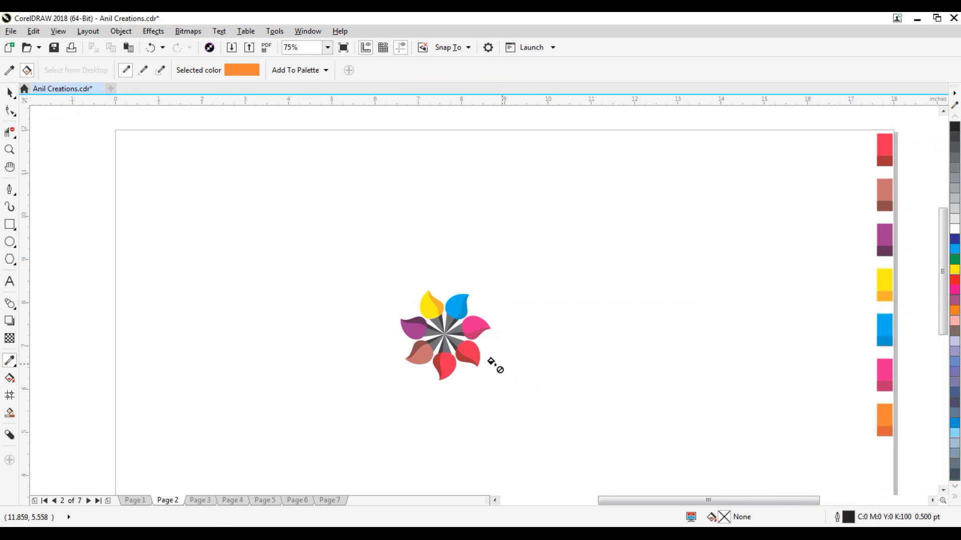
pyautogui.click(468, 346)
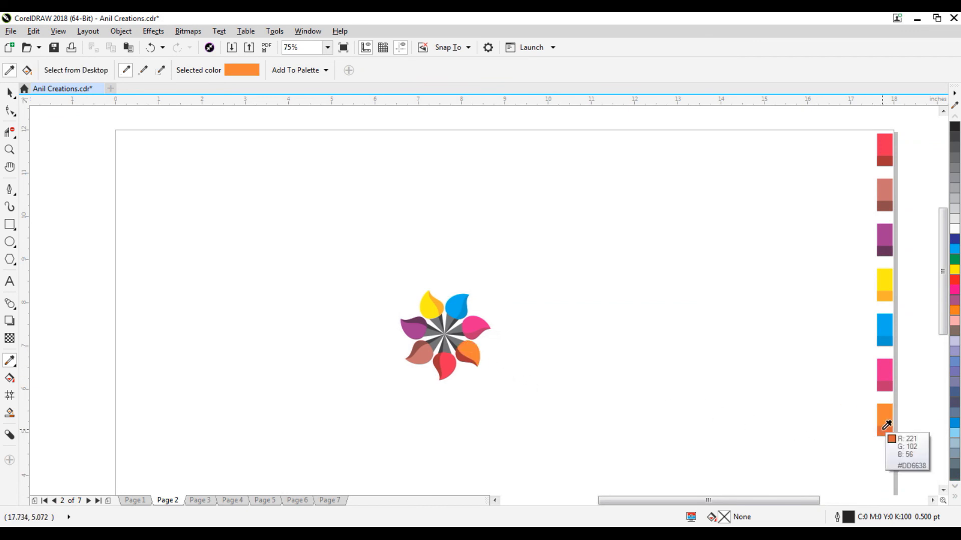
pyautogui.click(879, 429)
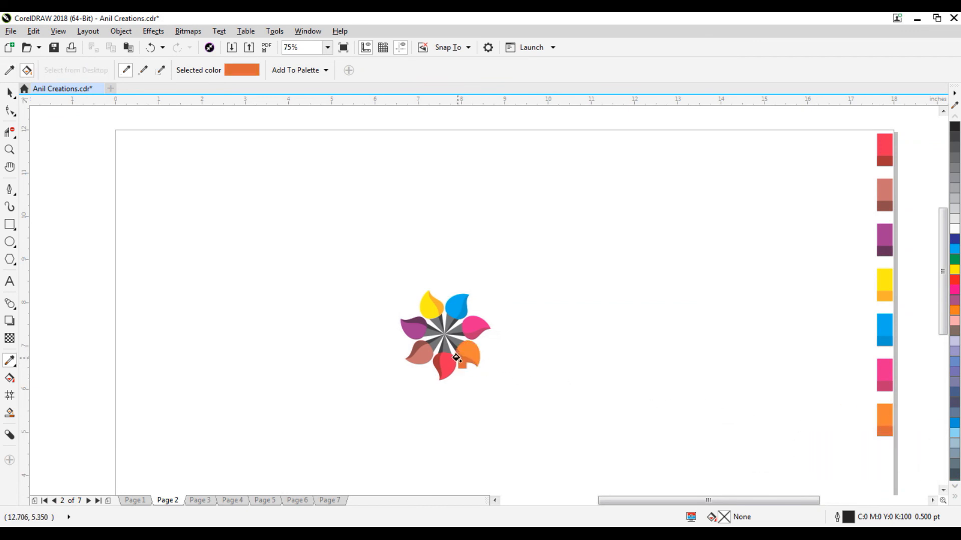
pyautogui.click(9, 93)
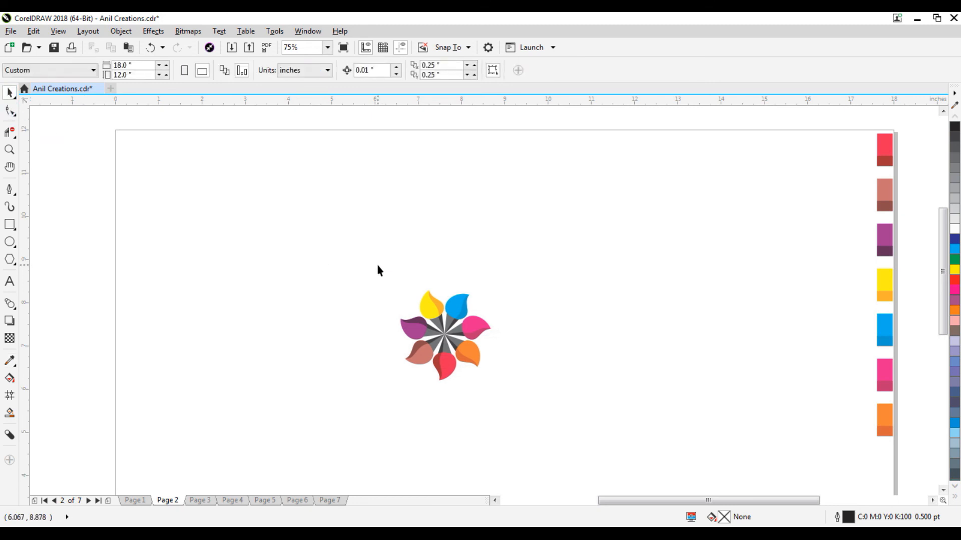
# - Zoom in closely on the ring of seven coloured motifs to examine the leaves and spikes
pyautogui.moveTo(510, 379); pyautogui.dragTo(538, 395)
pyautogui.press('z')
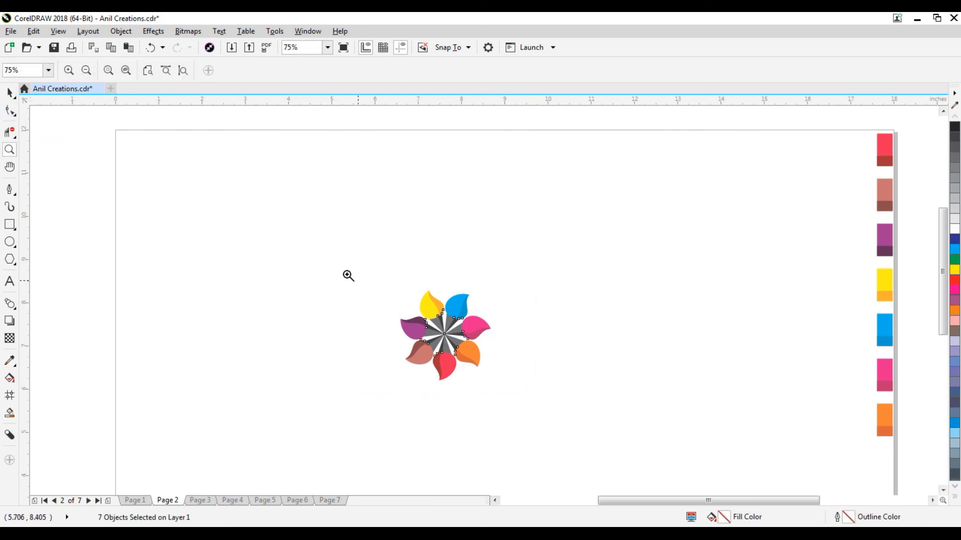
pyautogui.moveTo(598, 432); pyautogui.dragTo(595, 422)
pyautogui.click(9, 93)
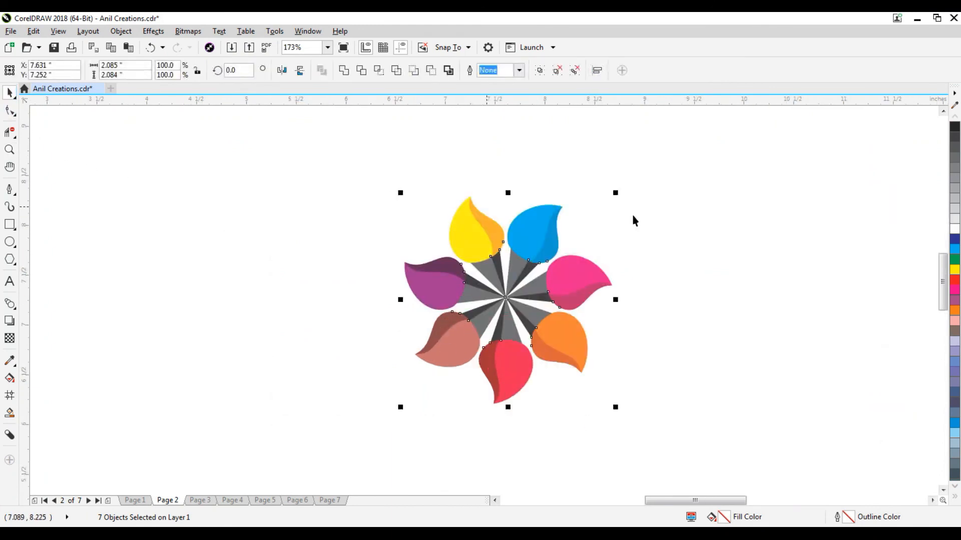
pyautogui.click(685, 200)
pyautogui.press('z')
pyautogui.moveTo(343, 182); pyautogui.dragTo(629, 419)
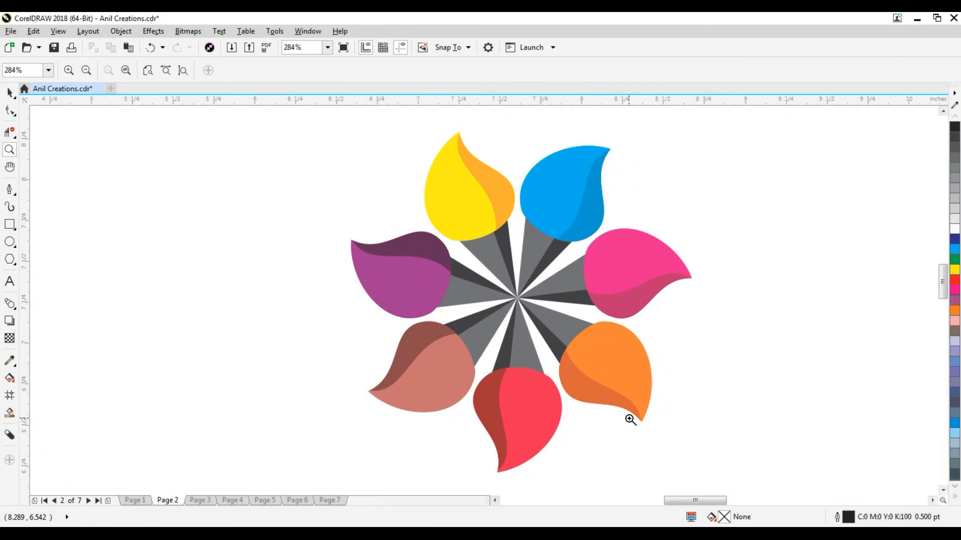